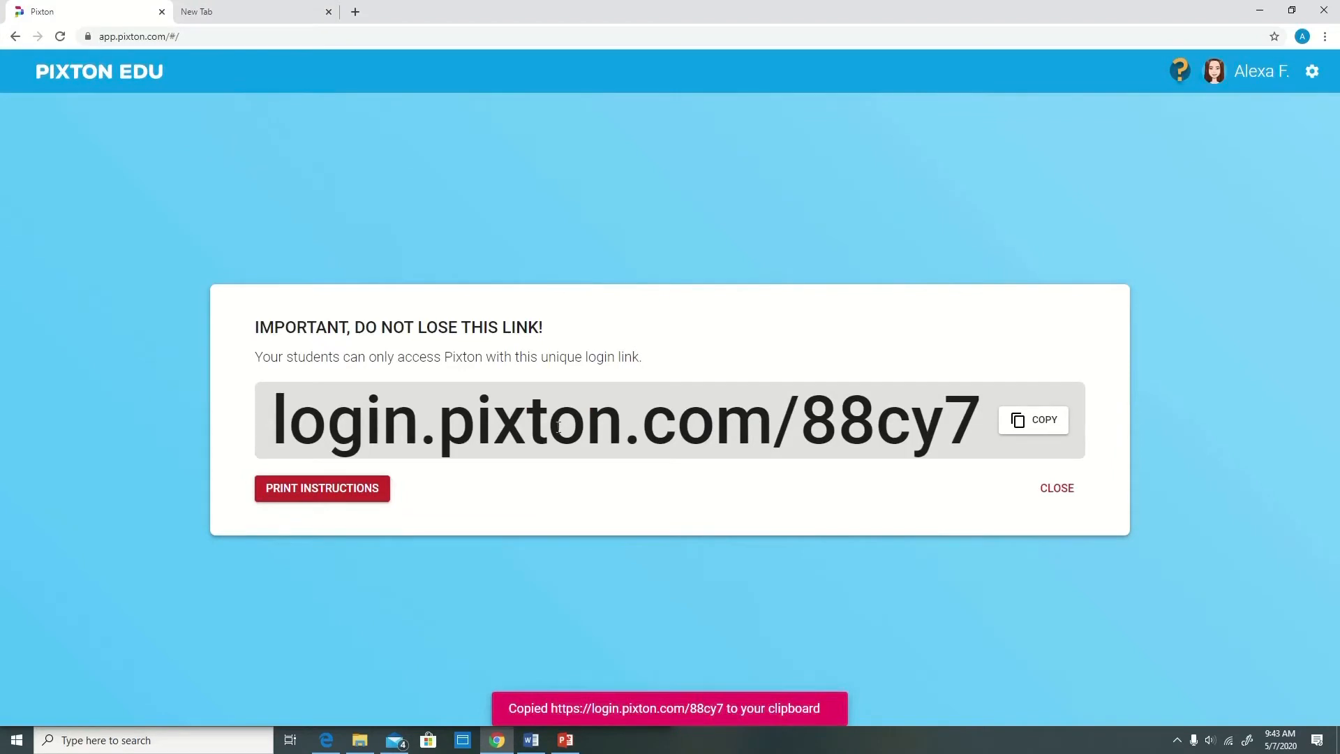
# Step: Copy the class's unique student login link to the clipboard
pyautogui.click(1023, 423)
# Step: Load the copied student login link in the blank new tab to reach the Student Join page
pyautogui.click(274, 8)
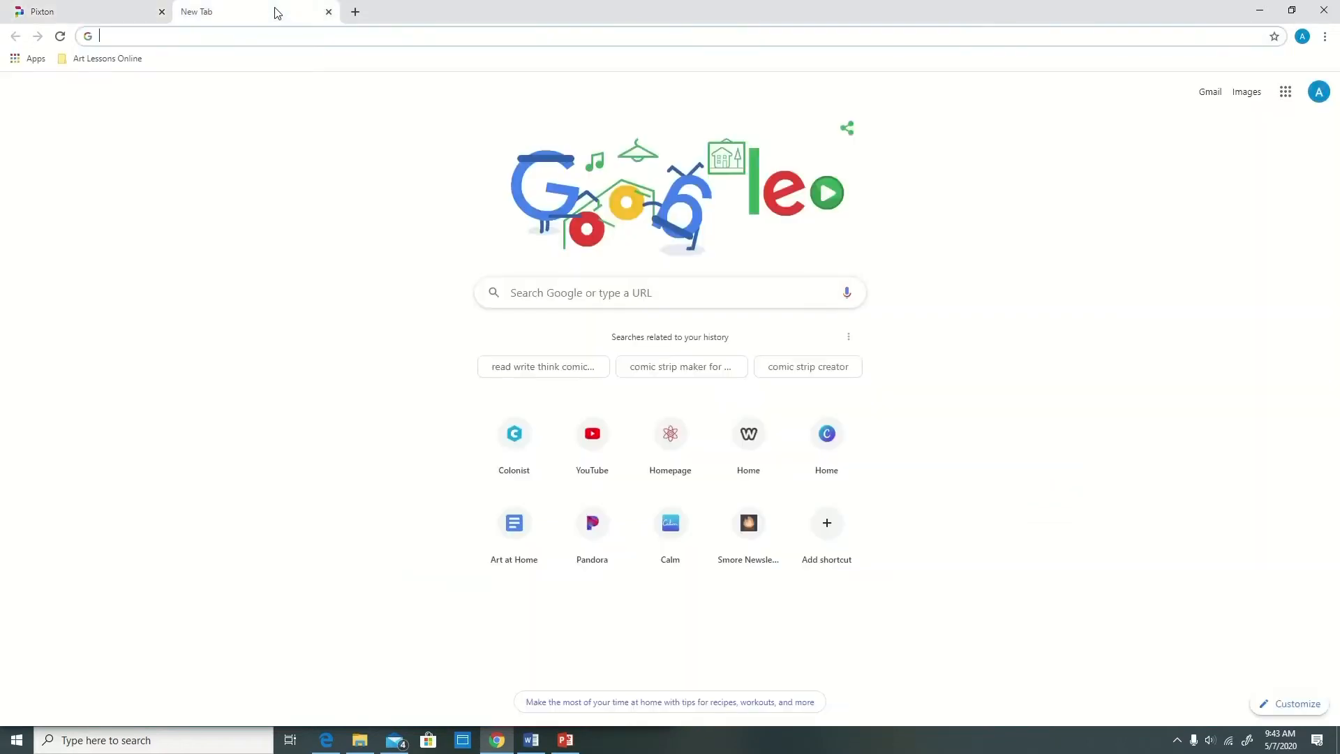
pyautogui.click(271, 37)
pyautogui.hotkey('ctrl', 'v')
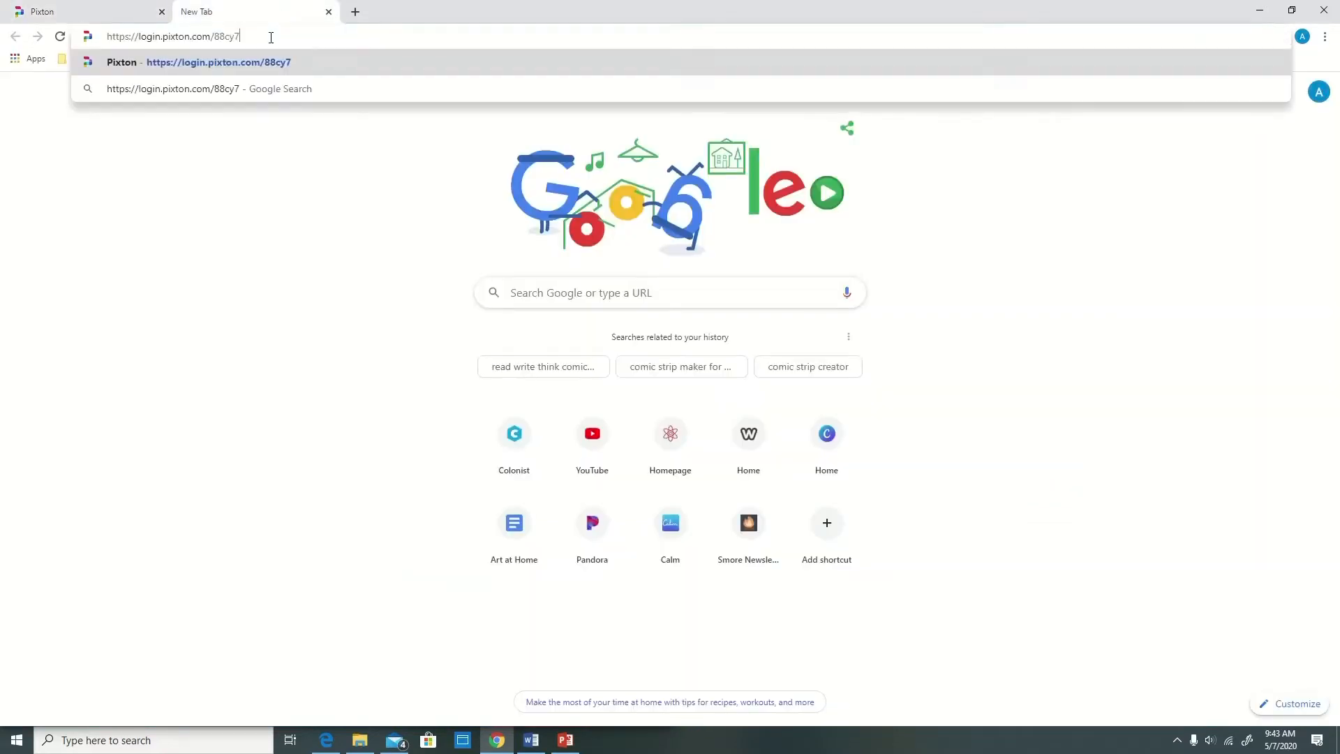
pyautogui.press('Return')
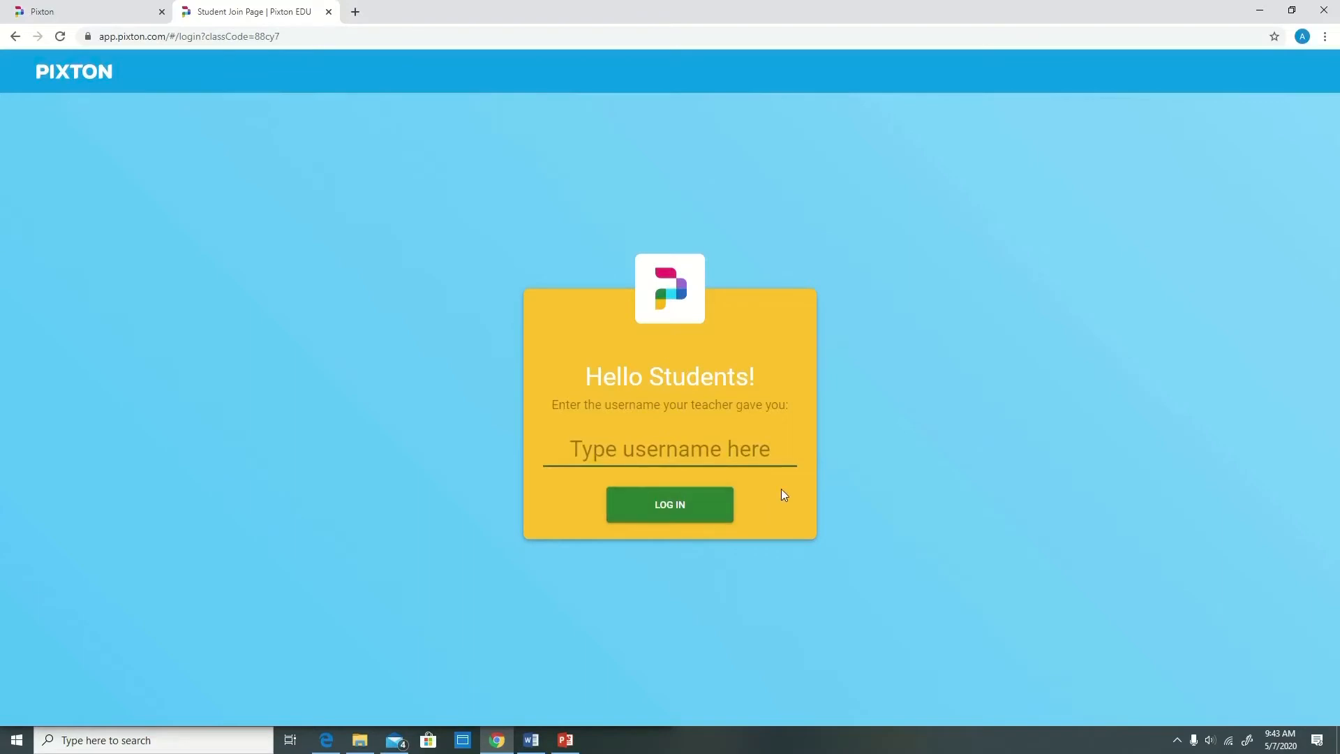
# Step: Dismiss the teacher's login link notice and return to the Student Join tab
pyautogui.click(78, 3)
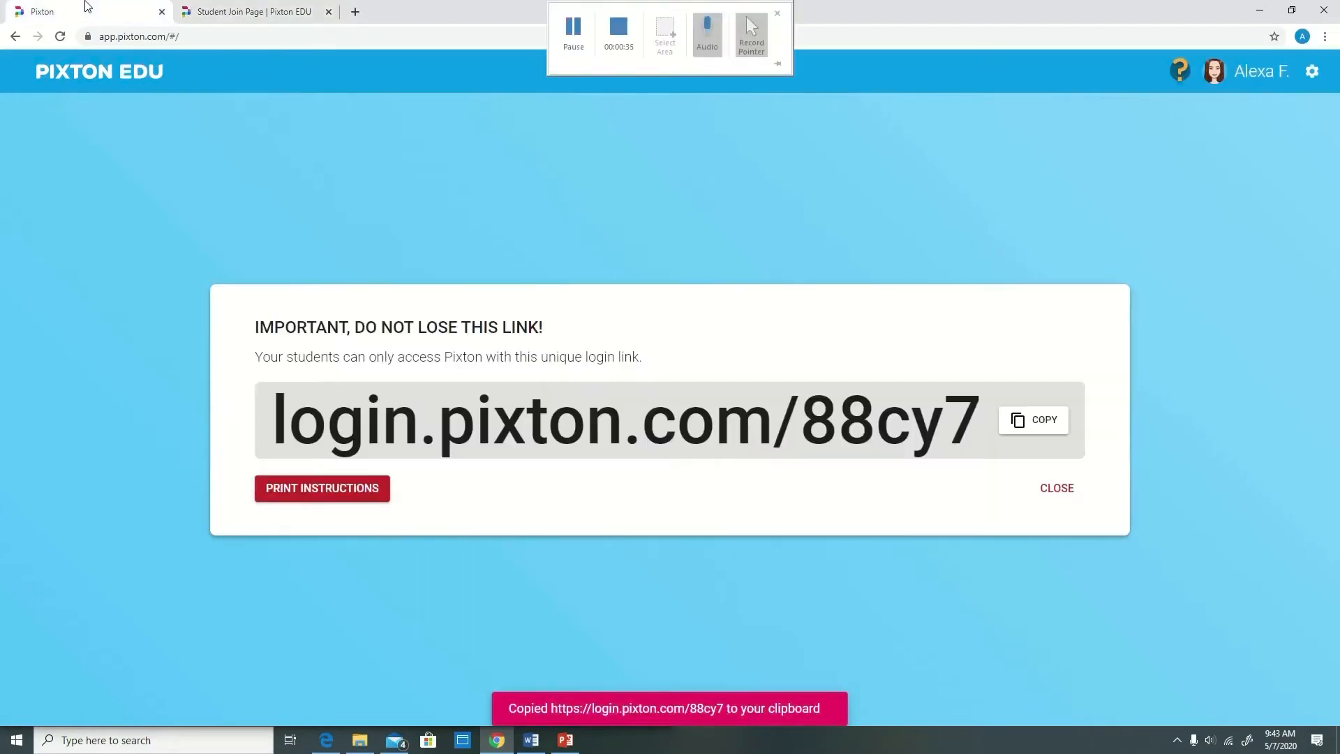
pyautogui.click(1056, 488)
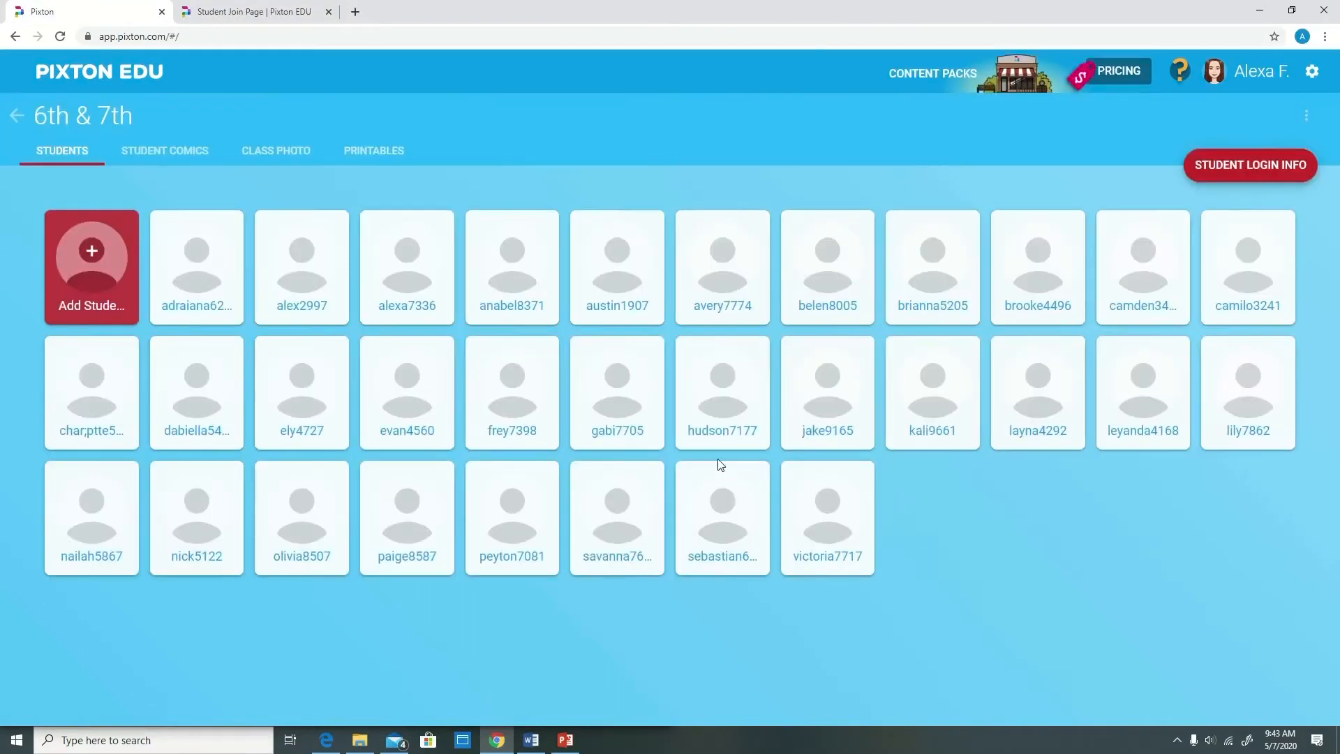
pyautogui.click(205, 13)
# Step: Log in with the student's username and start making an avatar
pyautogui.write('frey7')
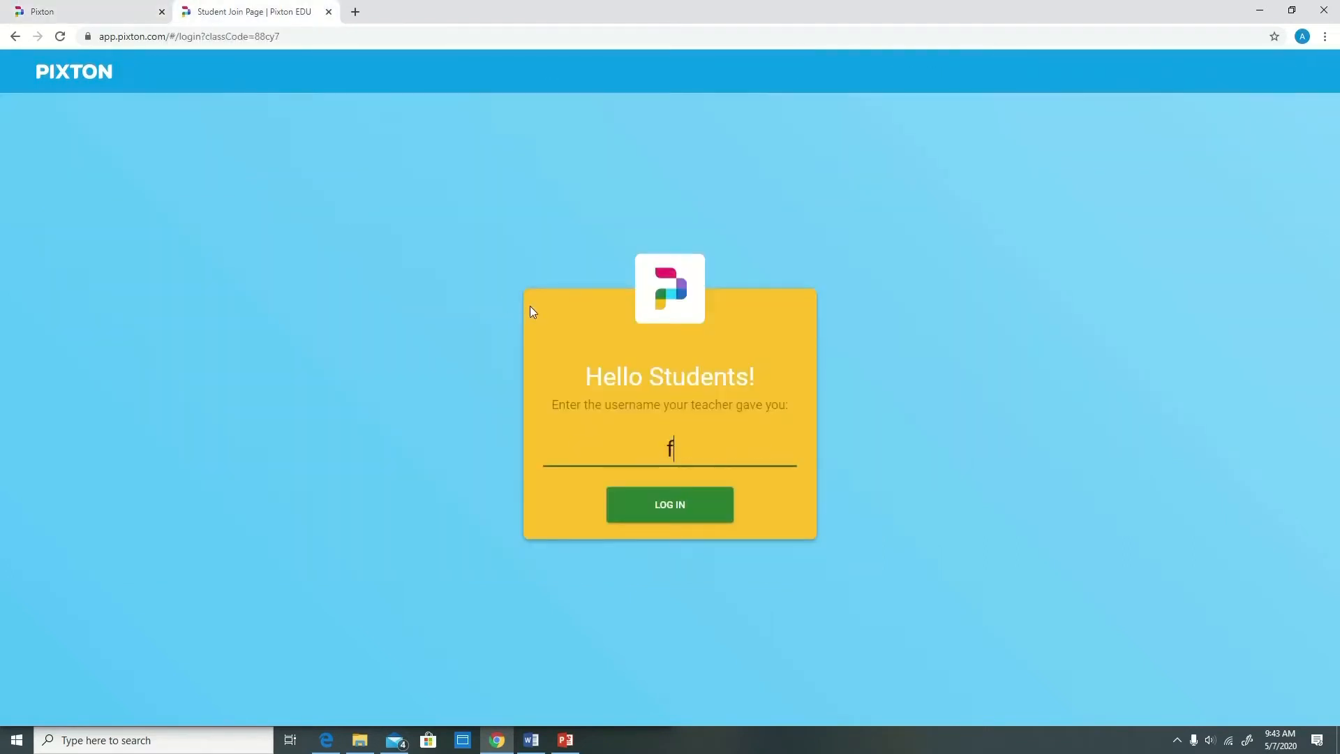
pyautogui.write('398')
pyautogui.click(716, 513)
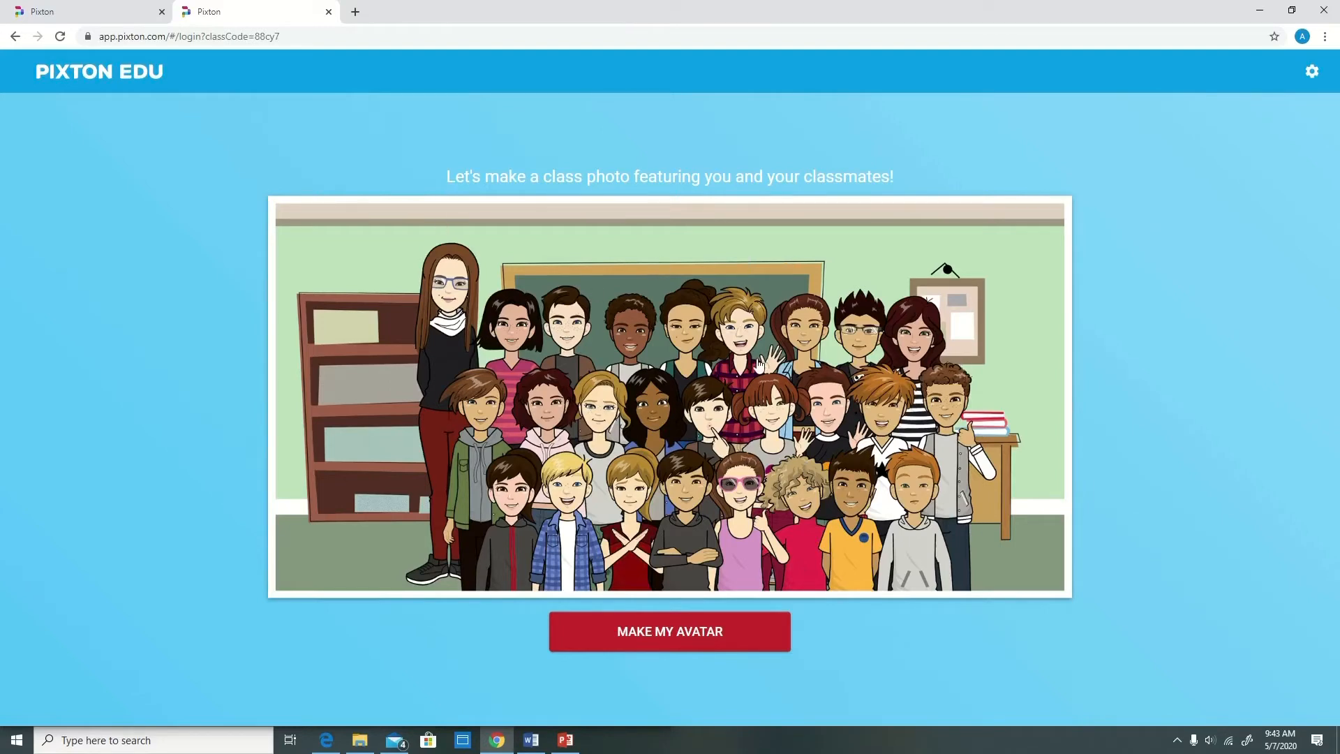
pyautogui.click(653, 634)
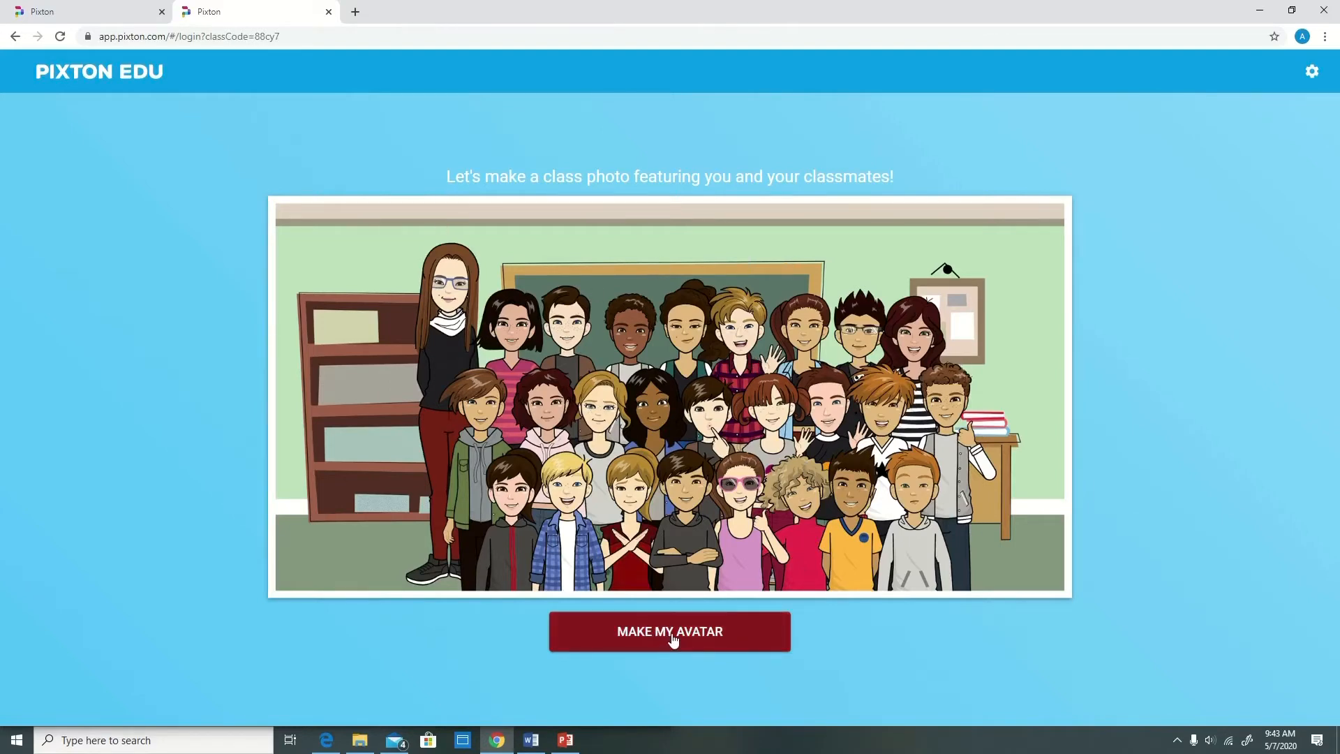
pyautogui.click(672, 635)
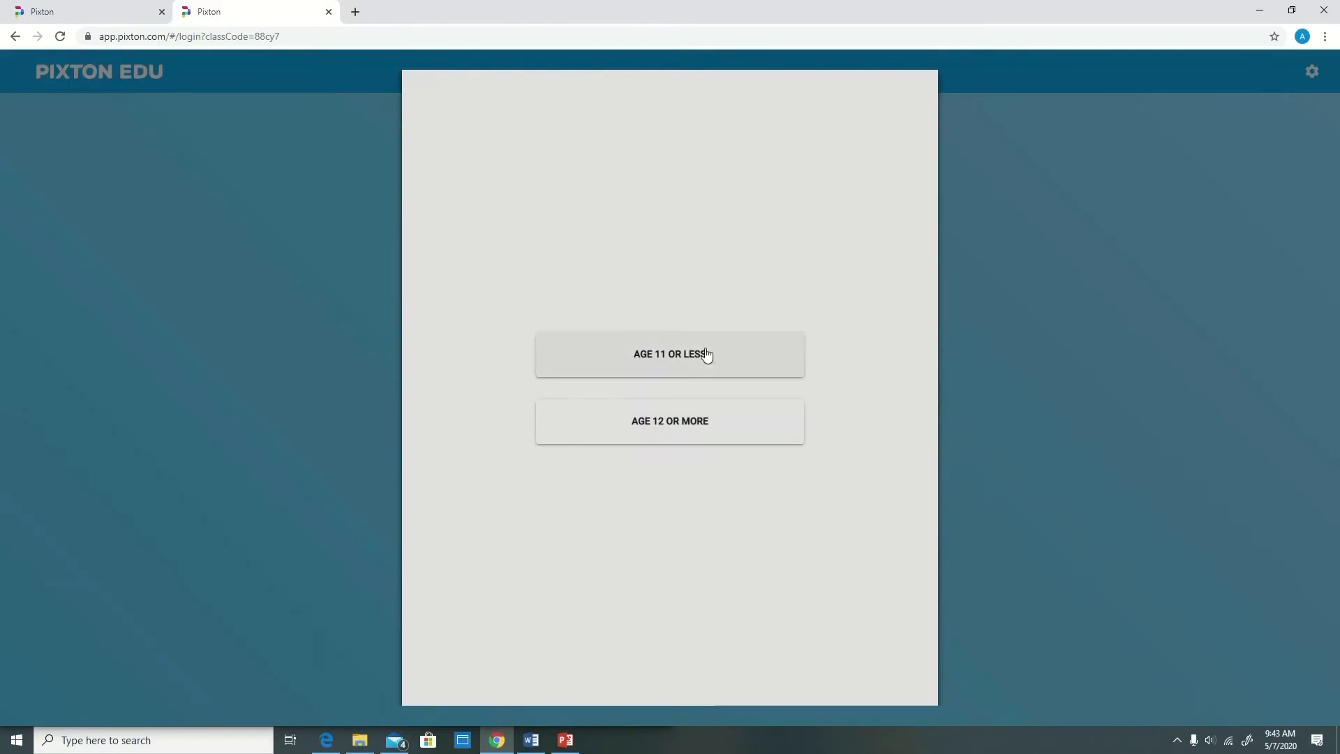
# Step: Choose age 12 or more and the girl face, with tan skin and a red ponytail
pyautogui.click(709, 433)
pyautogui.click(707, 227)
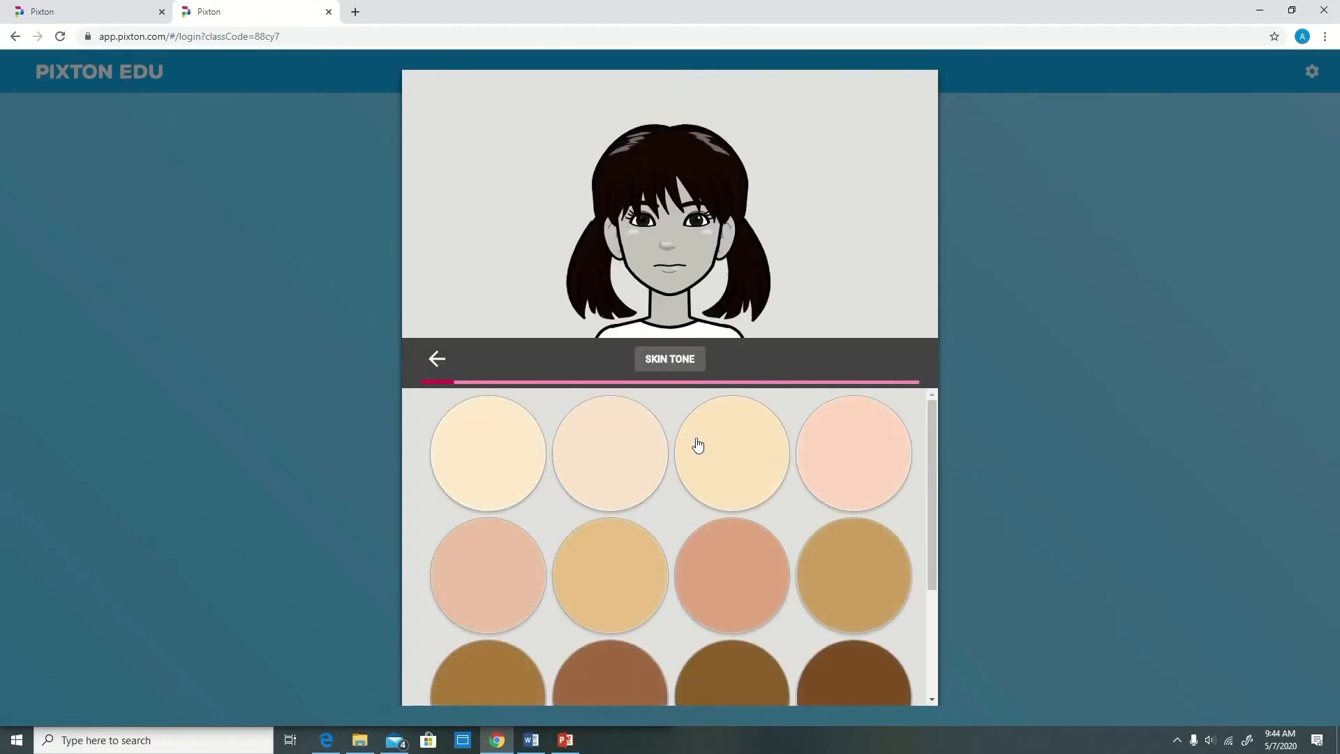
pyautogui.click(849, 580)
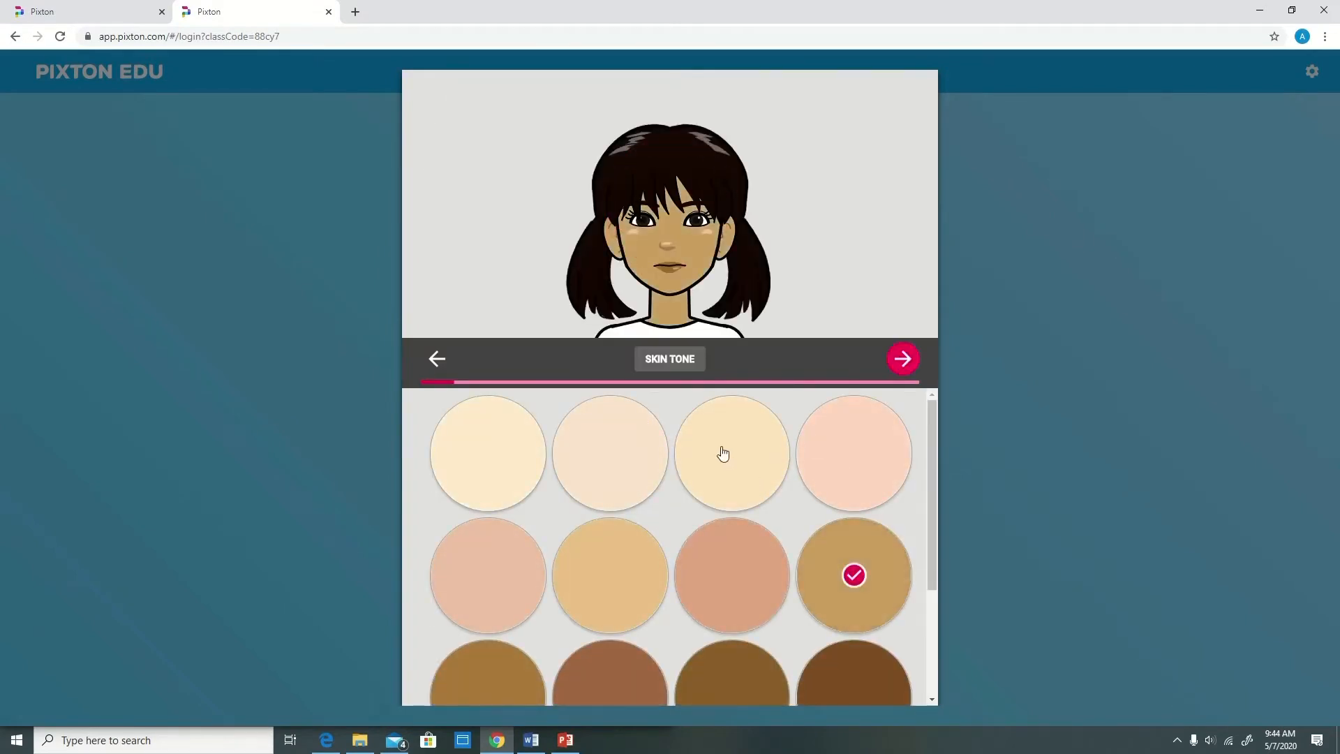
pyautogui.click(904, 359)
pyautogui.scroll(-6, 831, 517)
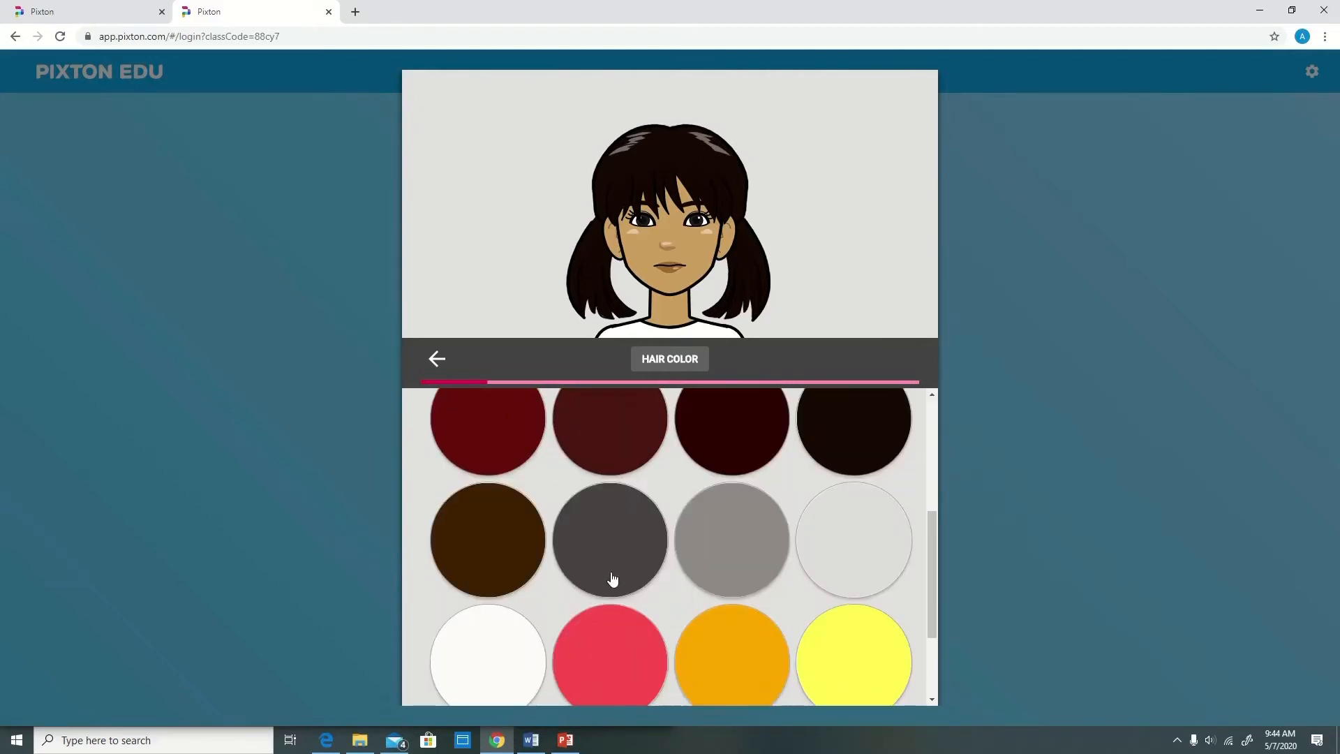
pyautogui.click(605, 640)
pyautogui.scroll(3, 733, 538)
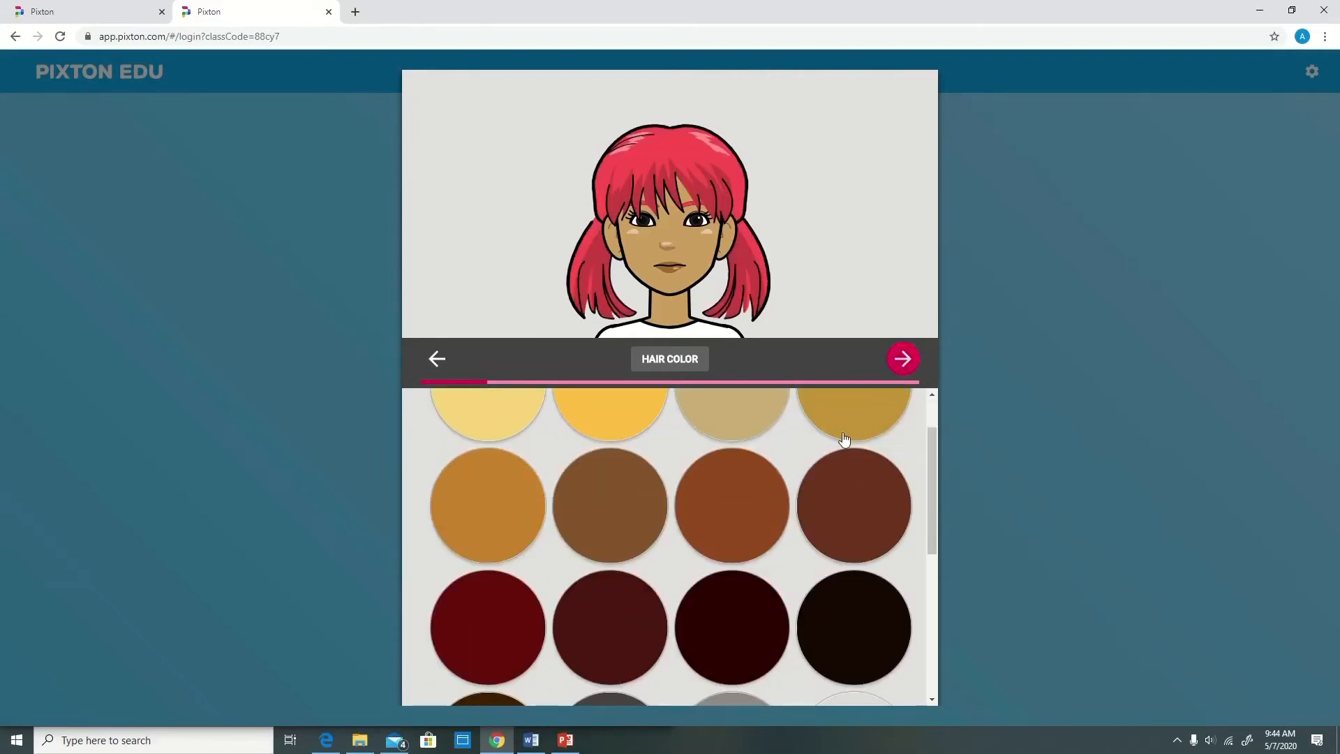
pyautogui.click(903, 359)
pyautogui.scroll(-4, 771, 506)
pyautogui.click(576, 530)
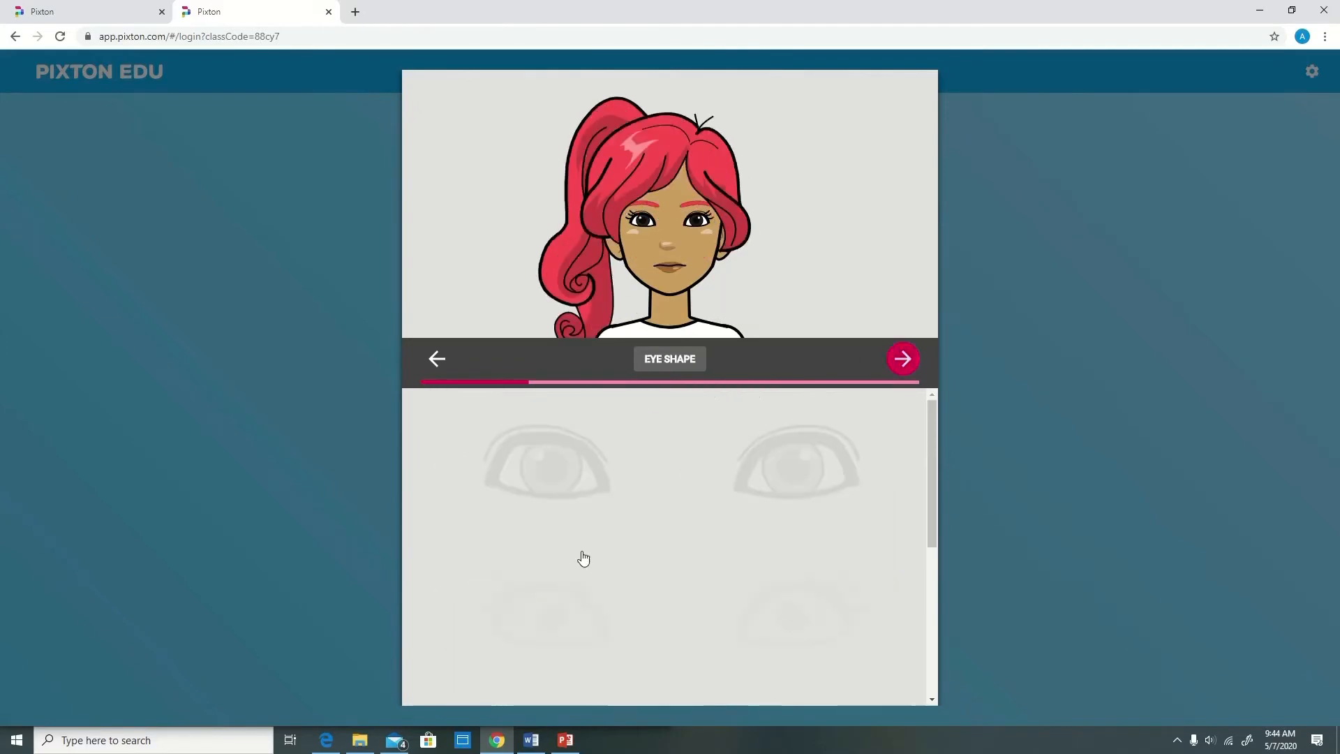
# Step: Pick an eye shape with blue eyes and settle on a nose shape
pyautogui.click(800, 482)
pyautogui.click(902, 359)
pyautogui.click(731, 452)
pyautogui.click(905, 359)
pyautogui.scroll(-5, 796, 578)
pyautogui.click(747, 578)
pyautogui.scroll(3, 719, 599)
pyautogui.click(736, 493)
pyautogui.scroll(2, 782, 460)
pyautogui.click(844, 416)
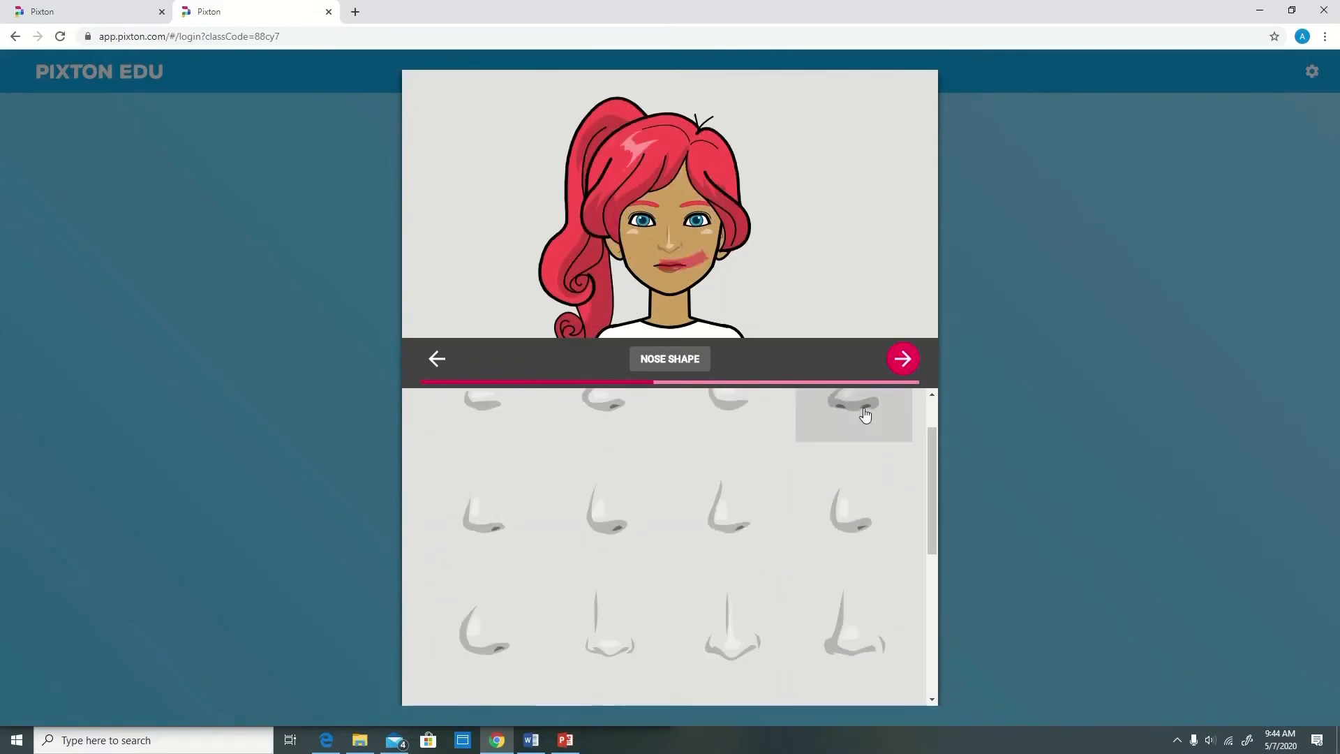
# Step: Add round blue glasses and choose a lip shape
pyautogui.click(903, 359)
pyautogui.click(673, 449)
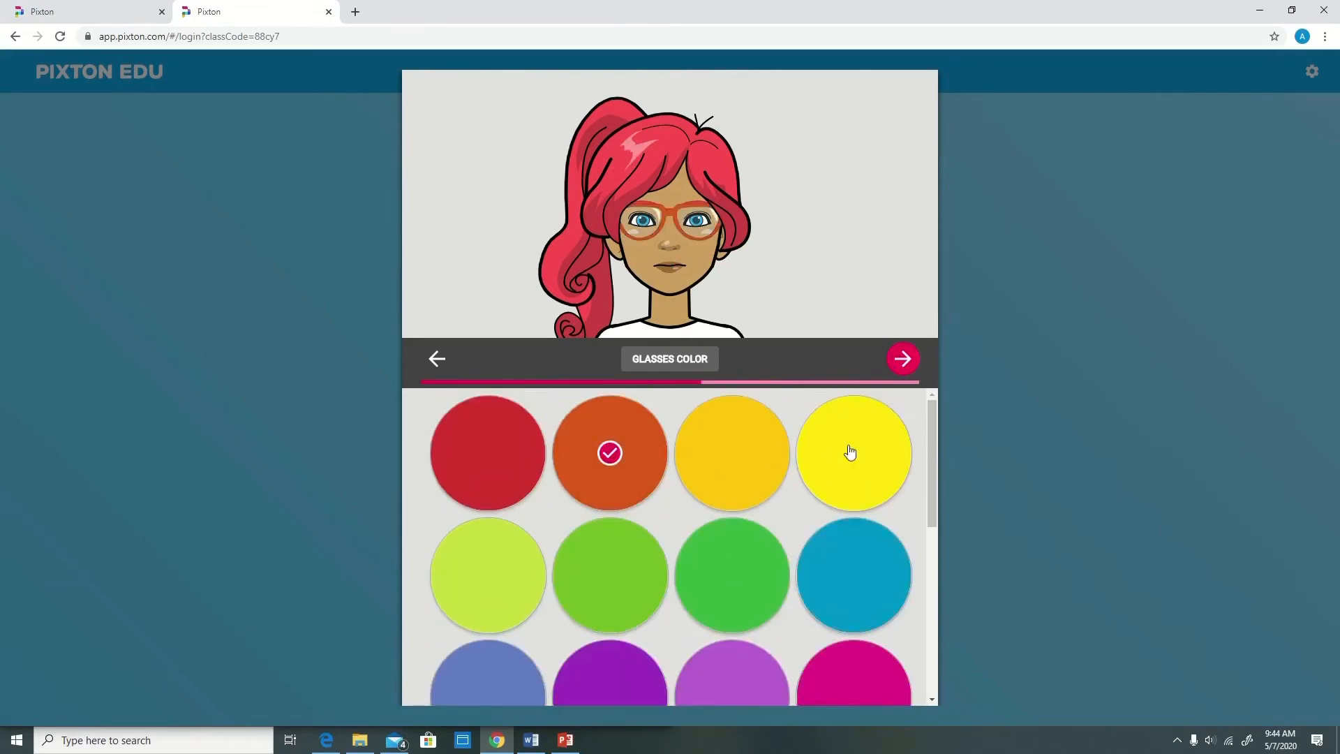
pyautogui.click(902, 359)
pyautogui.click(575, 538)
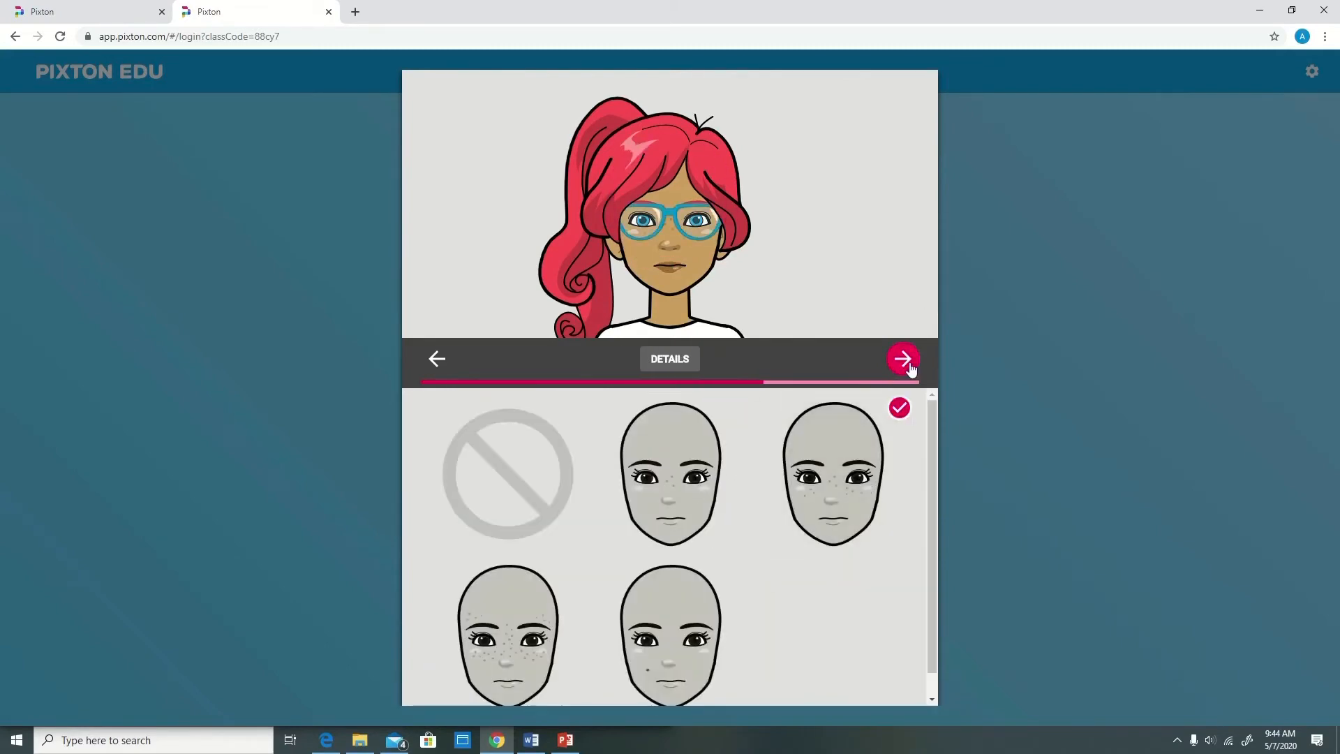
# Step: Skip hats and expression, then dress the avatar in the pink floral top
pyautogui.click(908, 365)
pyautogui.scroll(-5, 817, 523)
pyautogui.click(903, 359)
pyautogui.scroll(1, 824, 513)
pyautogui.click(904, 358)
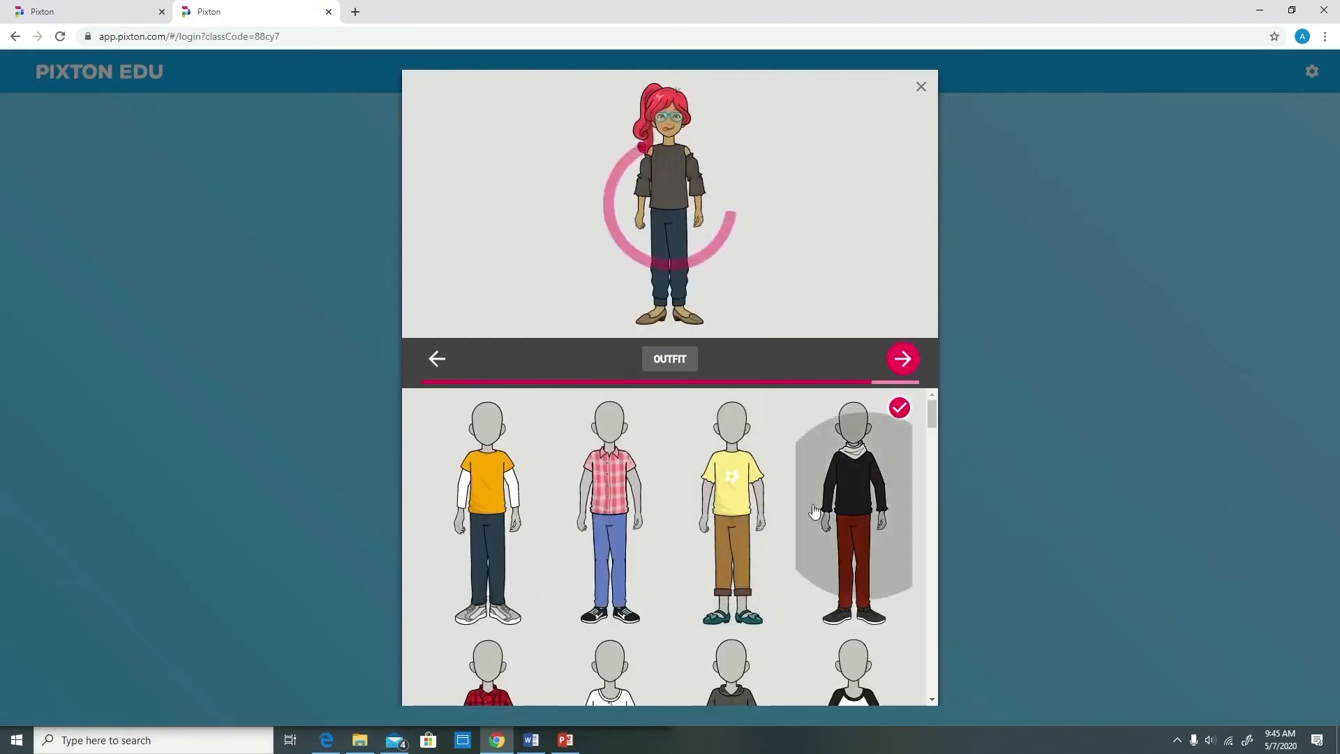
pyautogui.click(639, 488)
pyautogui.click(492, 496)
pyautogui.scroll(-5, 628, 531)
pyautogui.click(731, 531)
pyautogui.scroll(4, 768, 531)
# Step: Make the avatar one of the shortest, give her the relaxed standing pose, and save
pyautogui.click(903, 359)
pyautogui.click(688, 625)
pyautogui.click(903, 359)
pyautogui.click(644, 520)
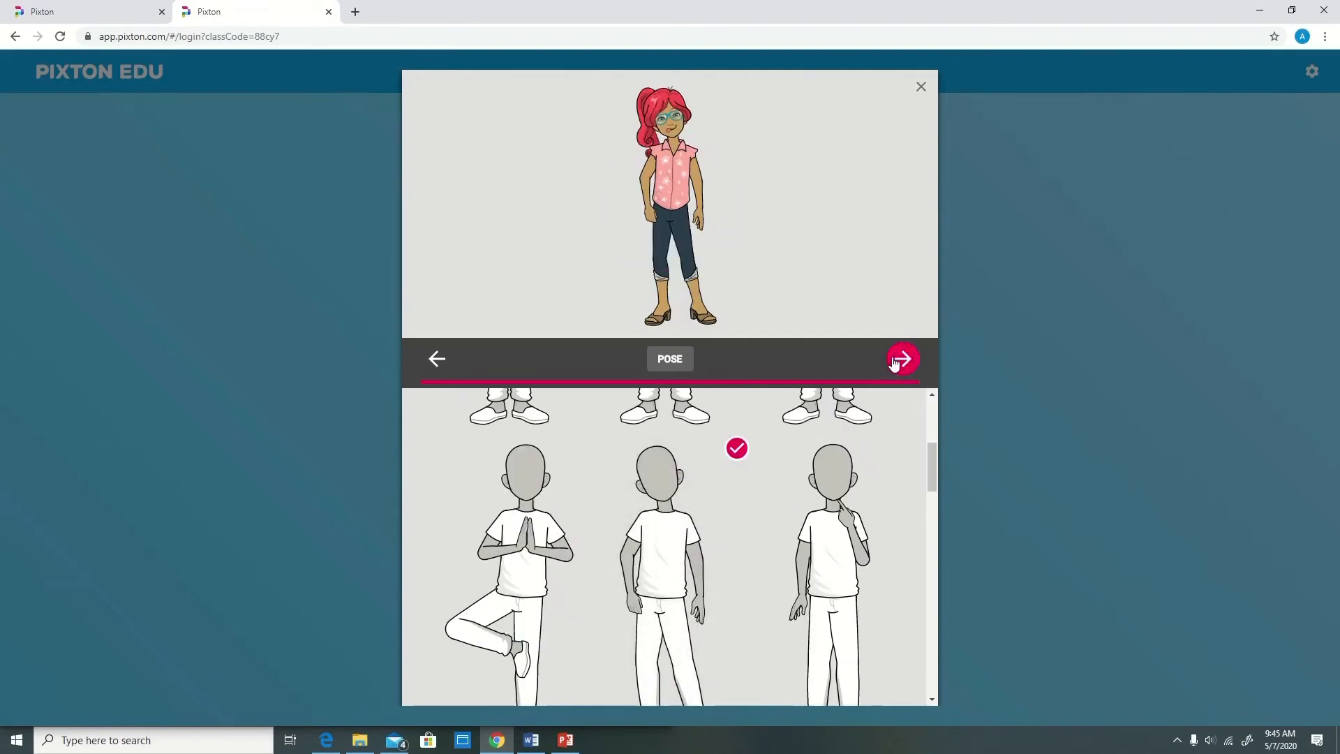
pyautogui.click(896, 361)
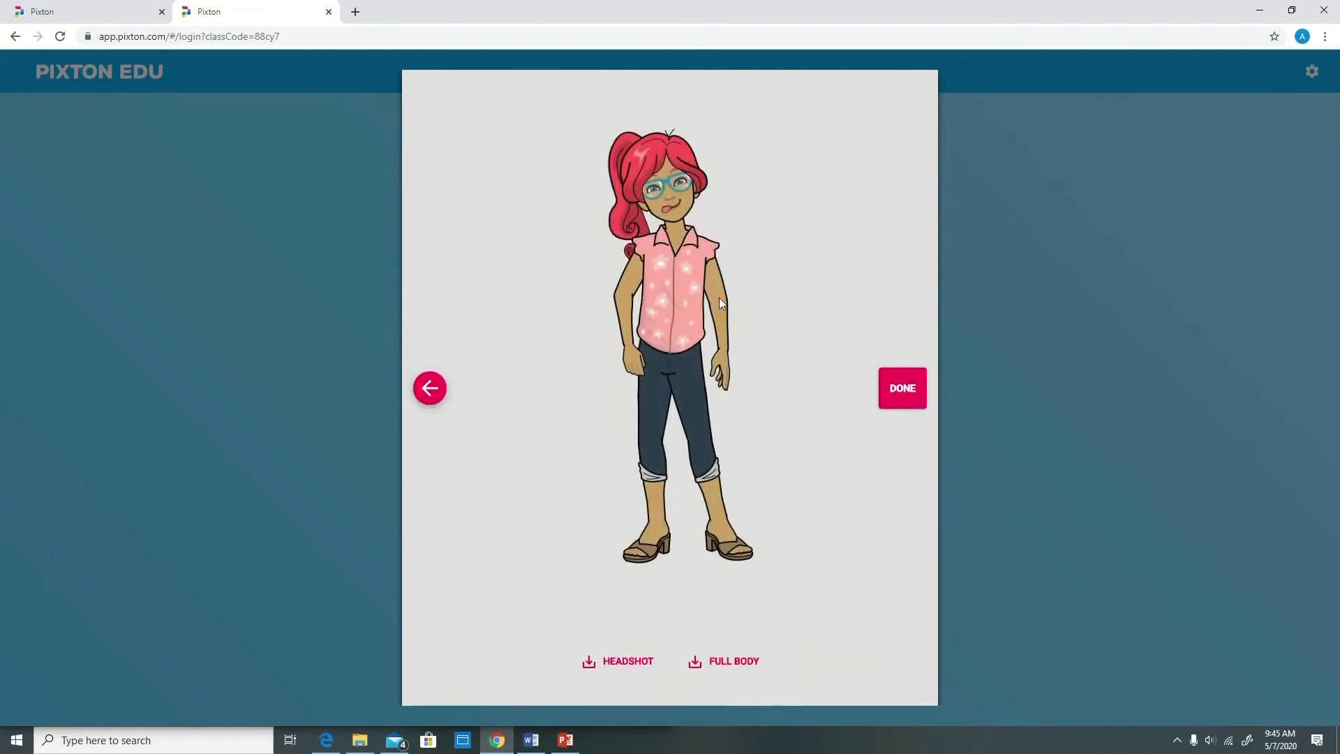
pyautogui.click(904, 392)
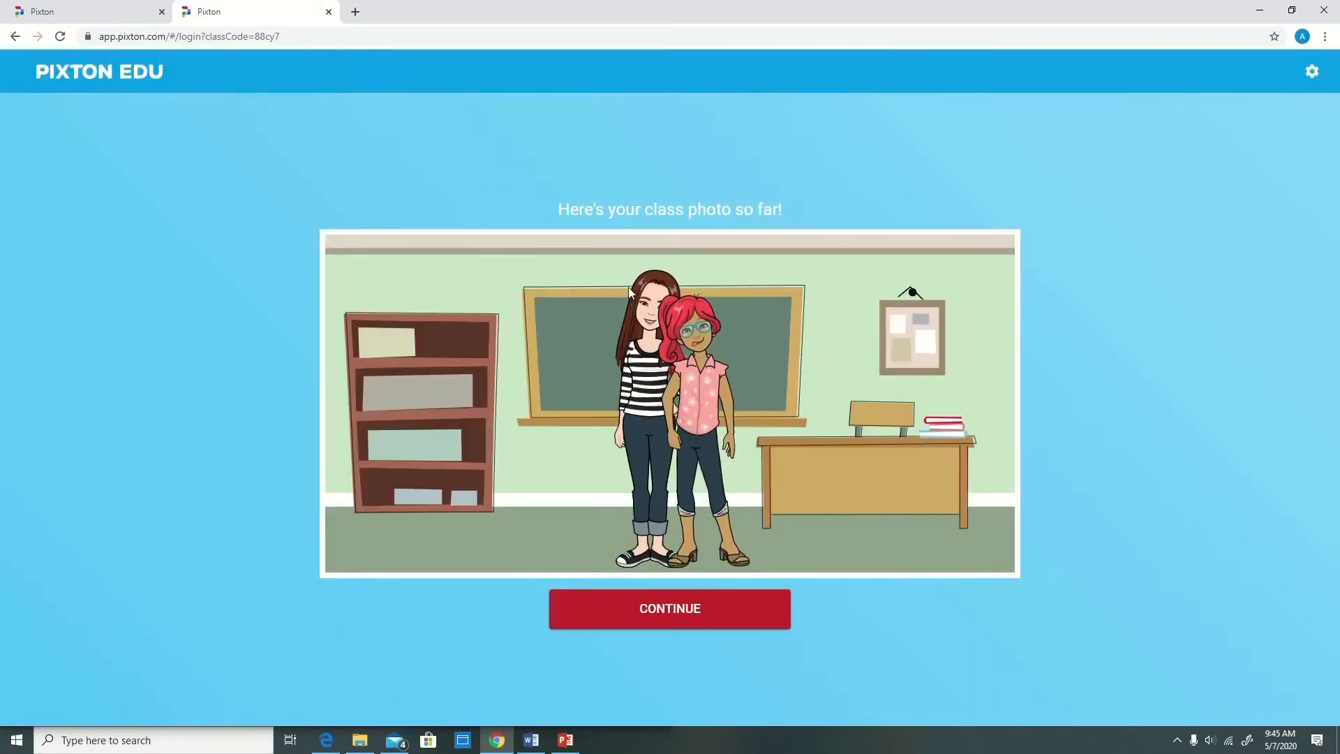
# Step: Create a new comic titled 'At Home' from the student's comics page
pyautogui.click(663, 616)
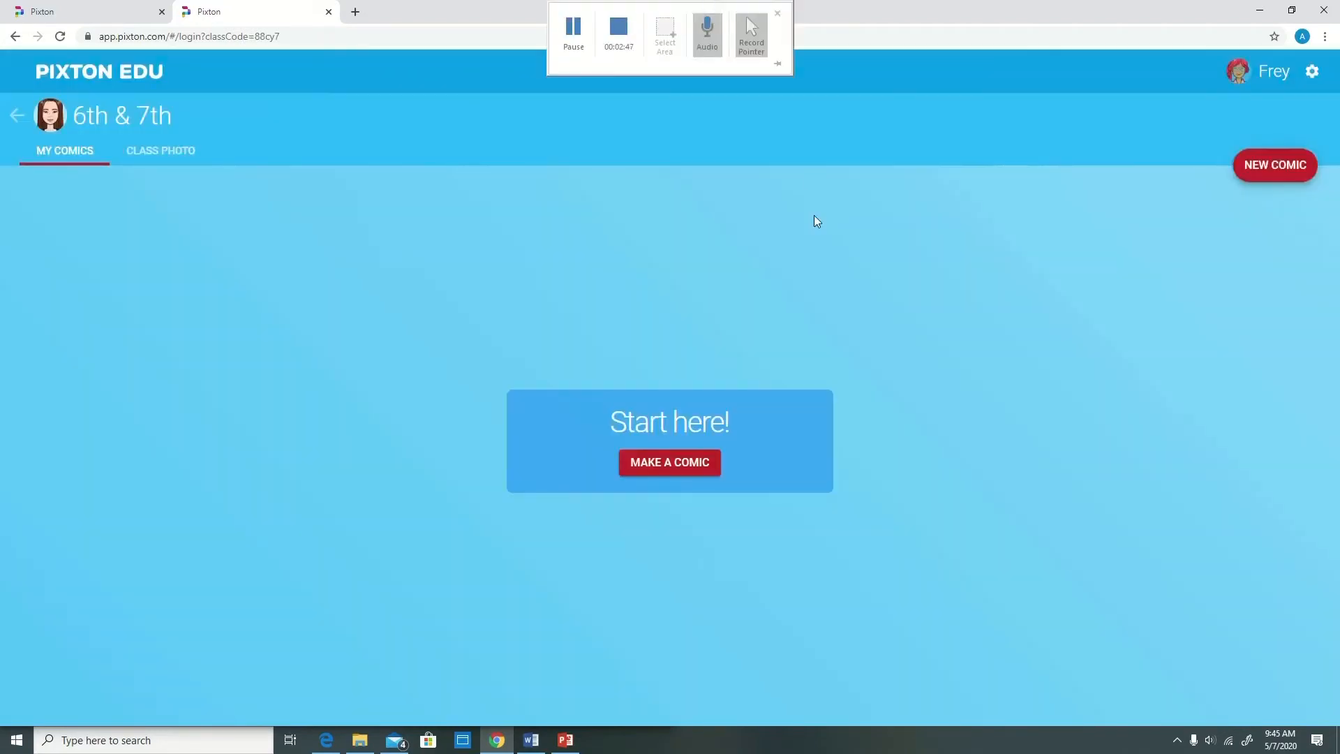
pyautogui.click(712, 470)
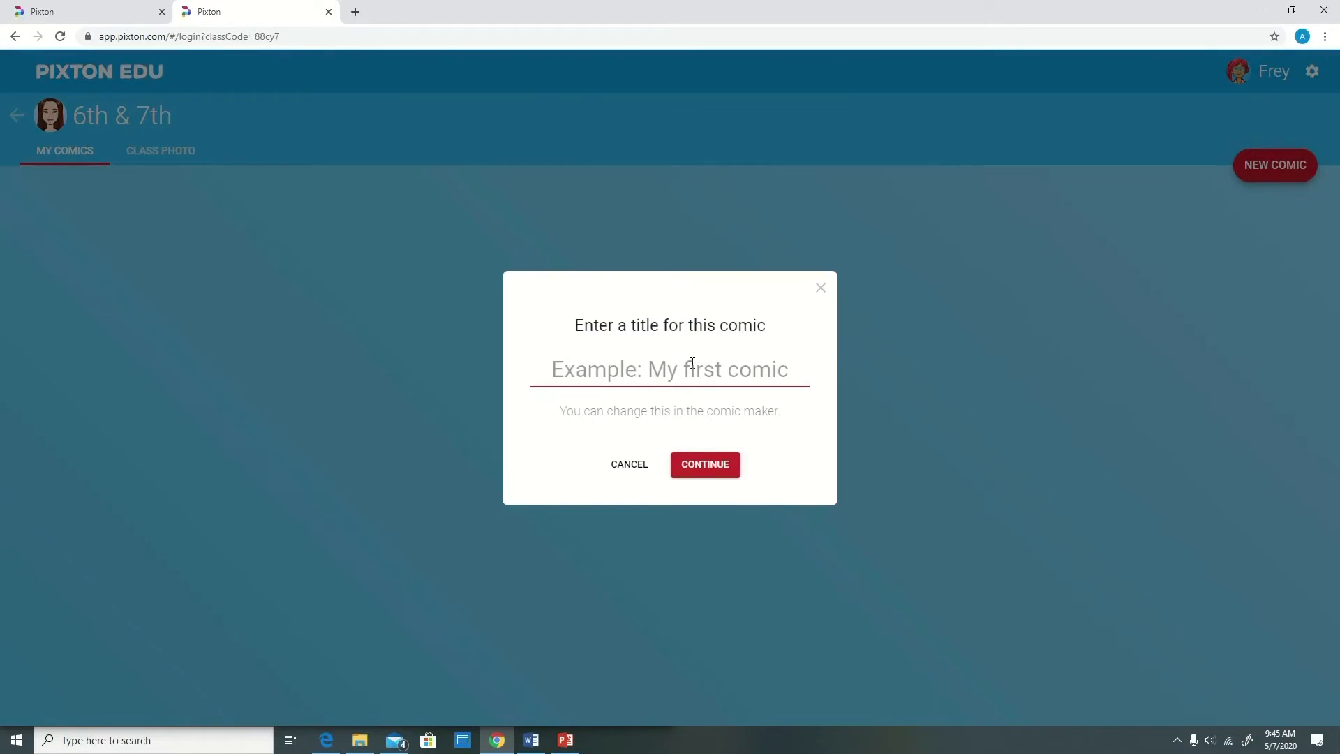
pyautogui.write('At Home')
pyautogui.click(701, 469)
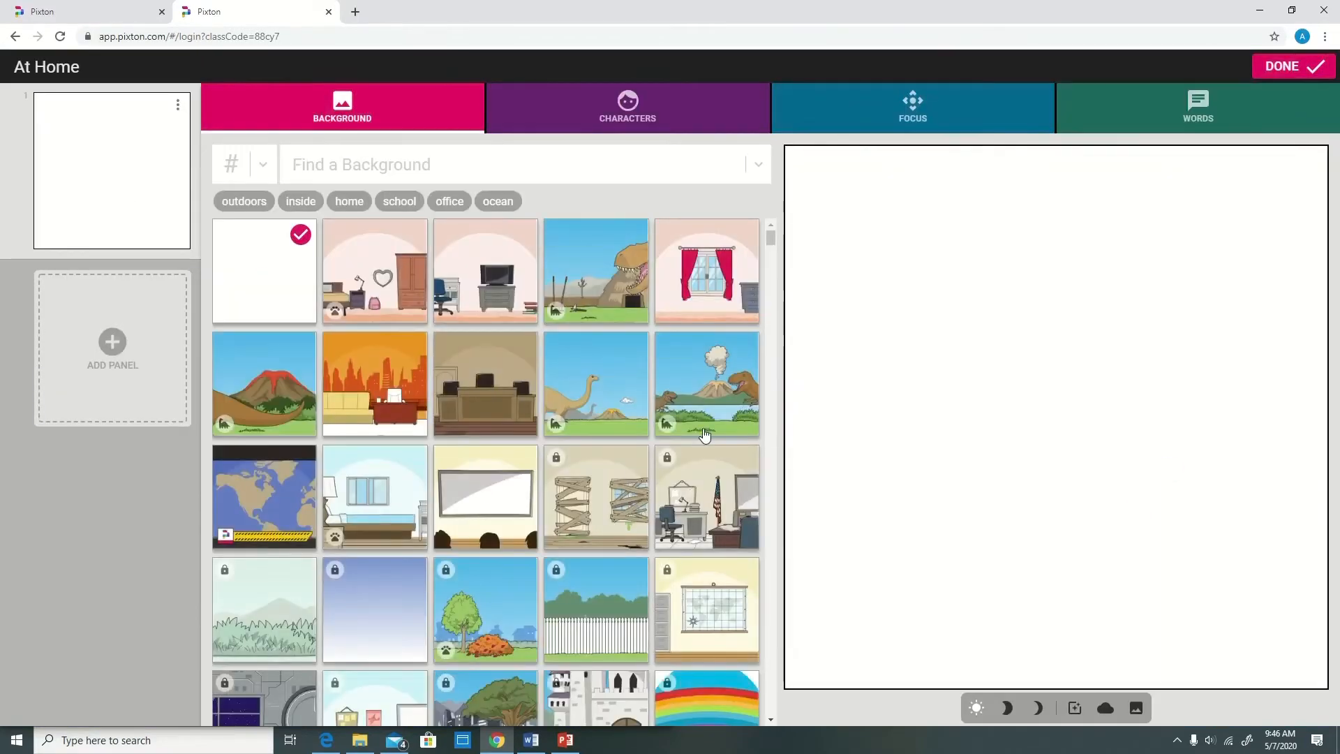
# Step: Filter to home scenes and set the desk-and-TV room as the panel background
pyautogui.scroll(-1, 596, 538)
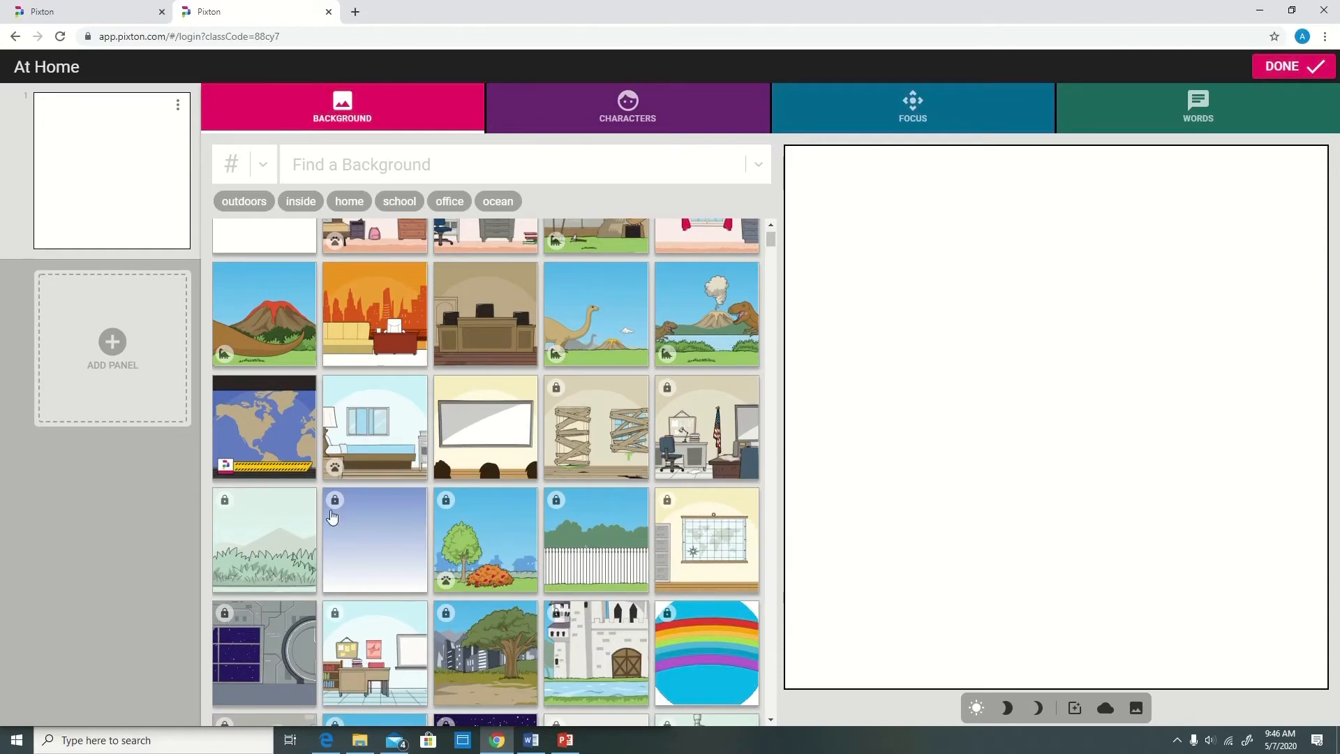
pyautogui.scroll(-2, 332, 516)
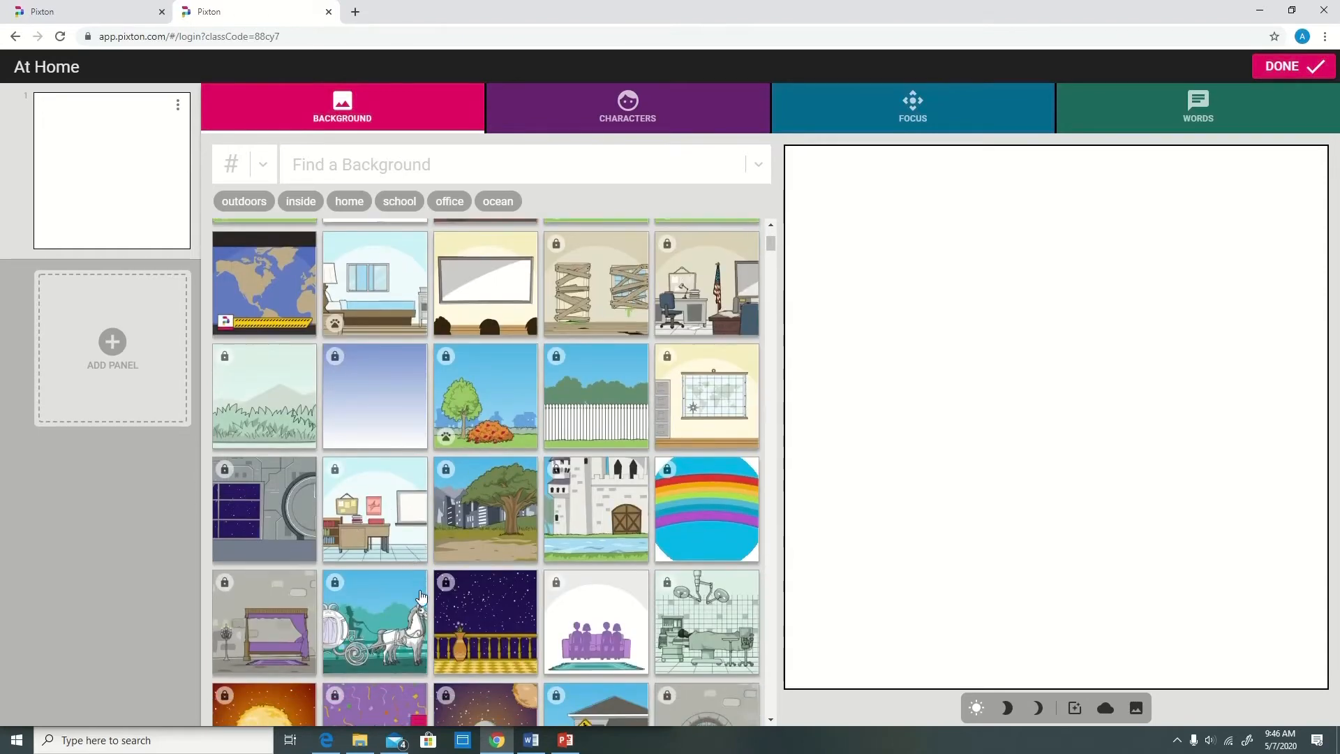
pyautogui.scroll(-1, 421, 597)
pyautogui.scroll(4, 380, 278)
pyautogui.click(349, 202)
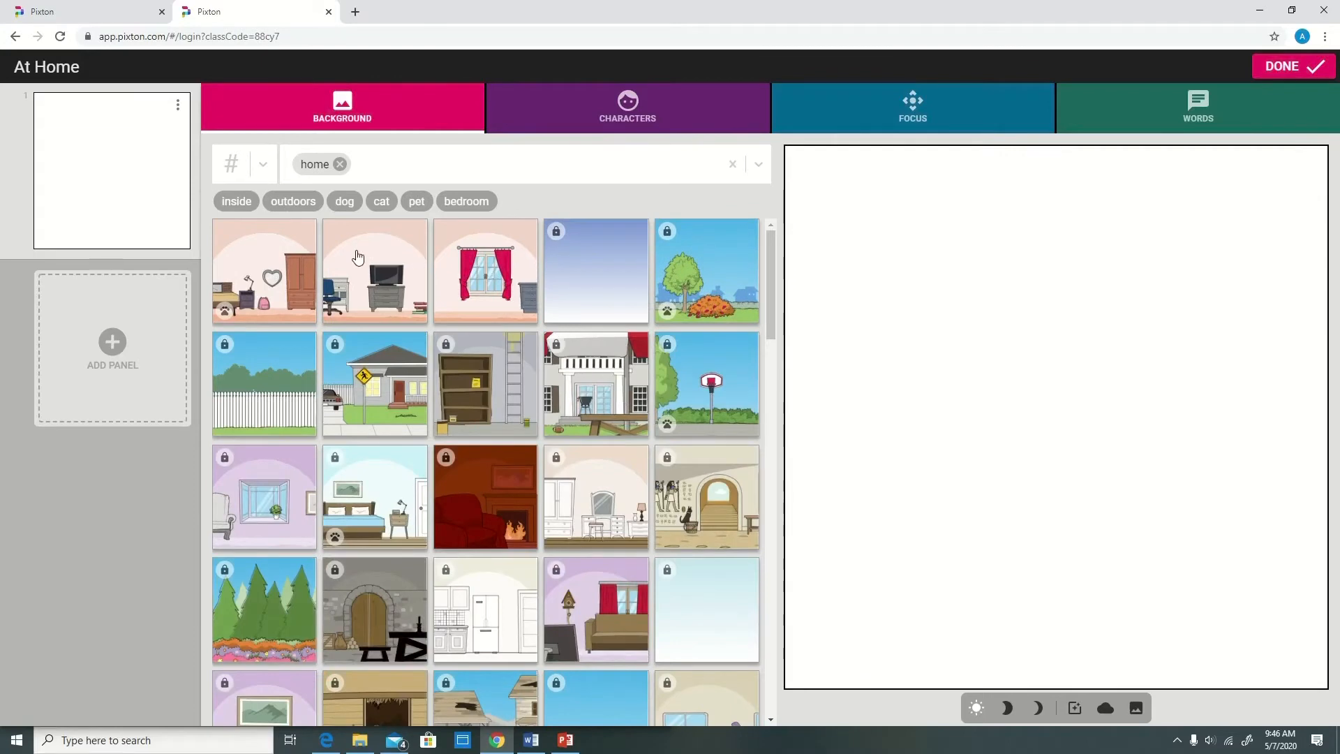
pyautogui.click(388, 250)
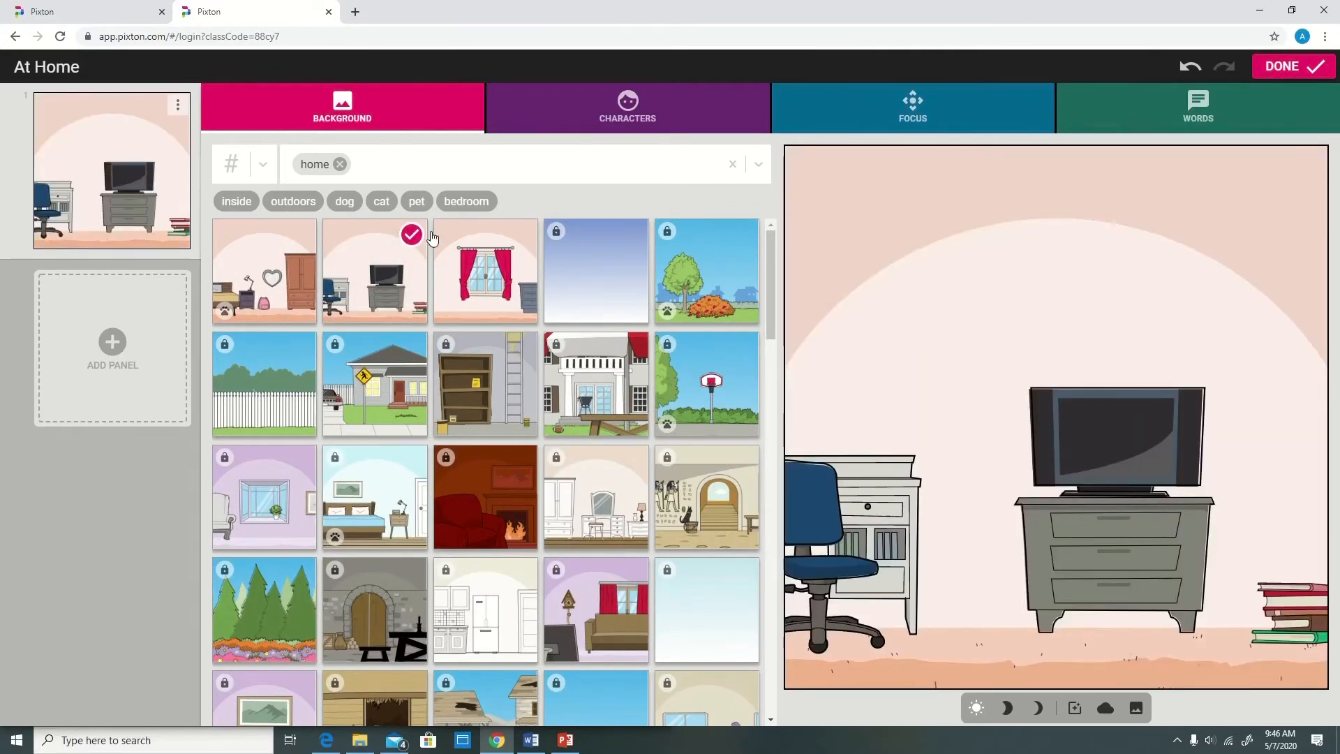
pyautogui.scroll(-3, 375, 280)
pyautogui.scroll(3, 375, 280)
pyautogui.click(381, 201)
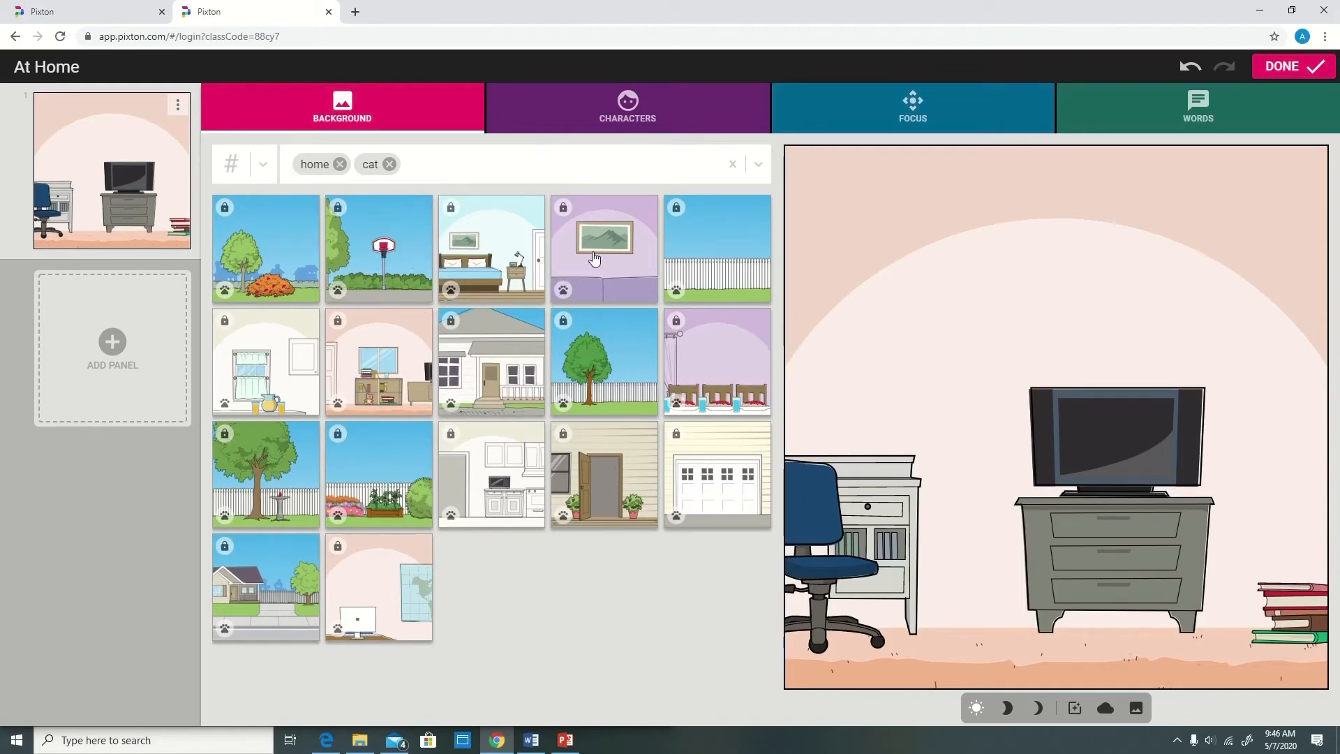
pyautogui.click(734, 166)
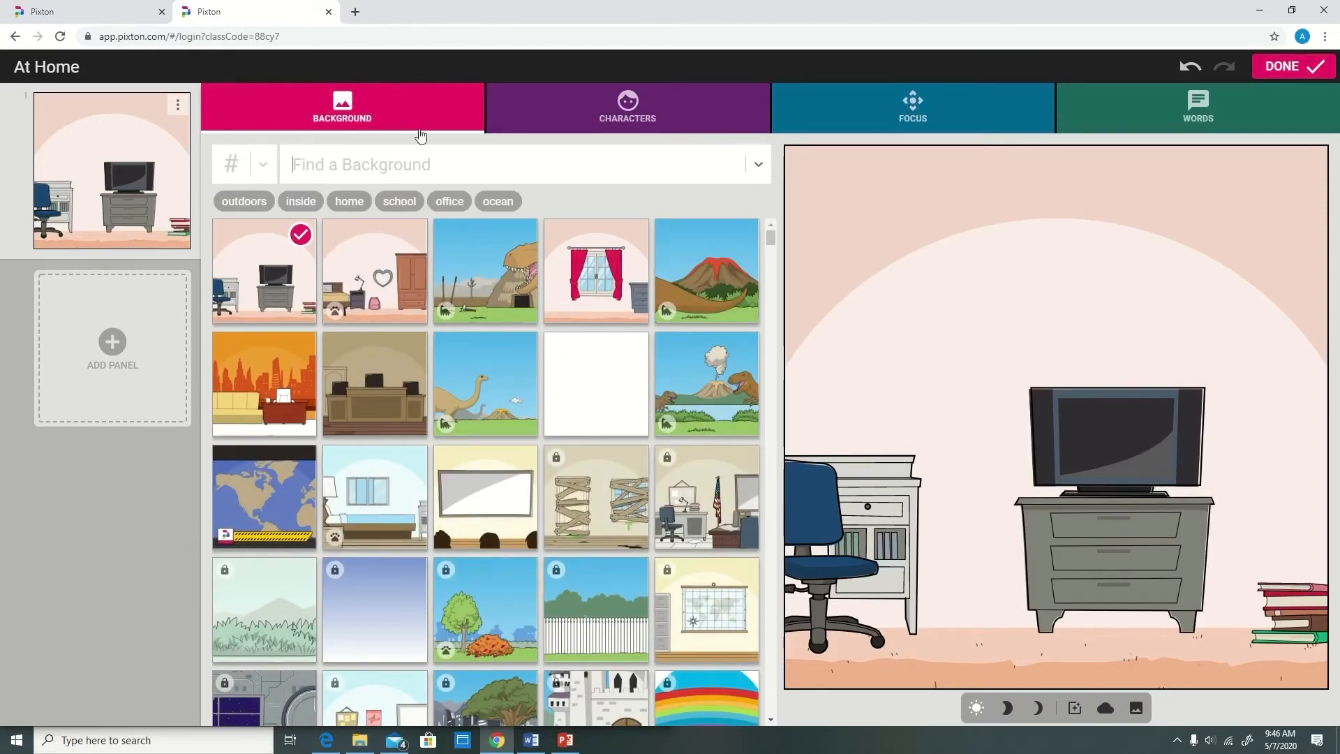
# Step: Add a second panel to the comic and select it
pyautogui.click(103, 371)
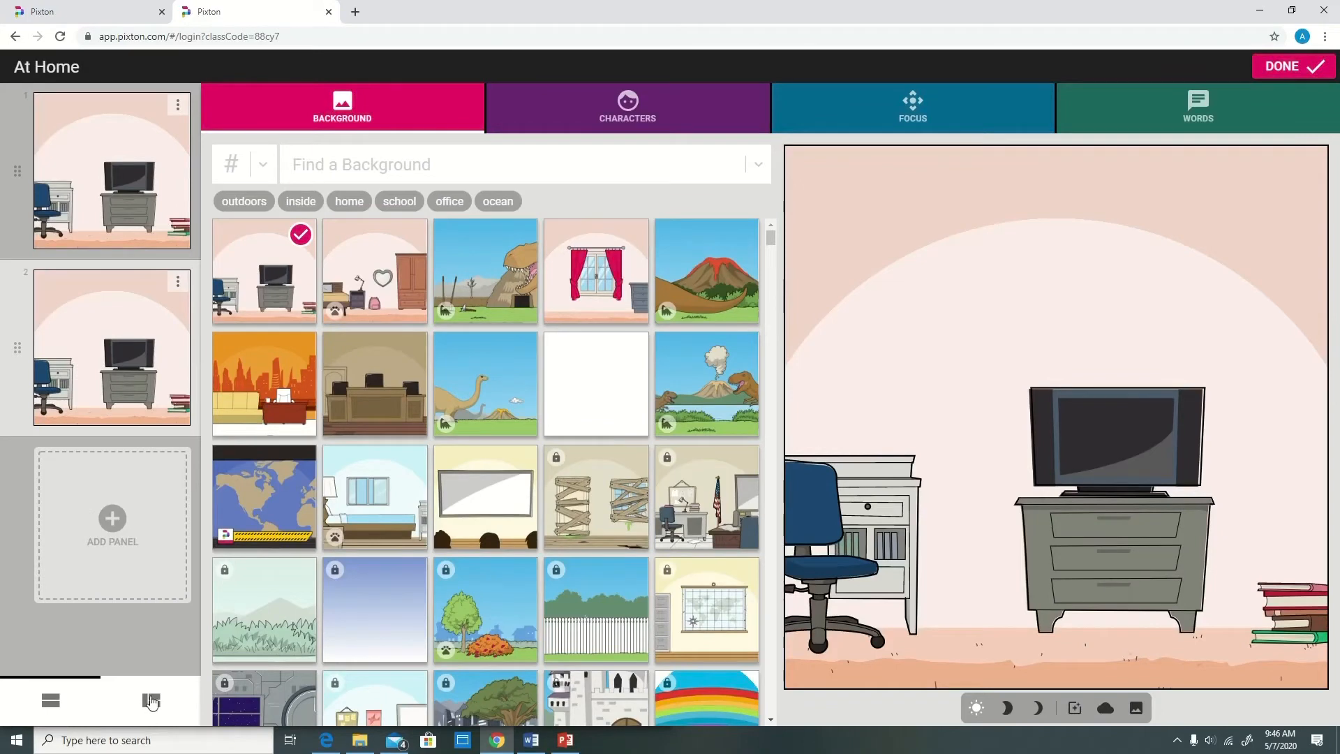
pyautogui.click(156, 370)
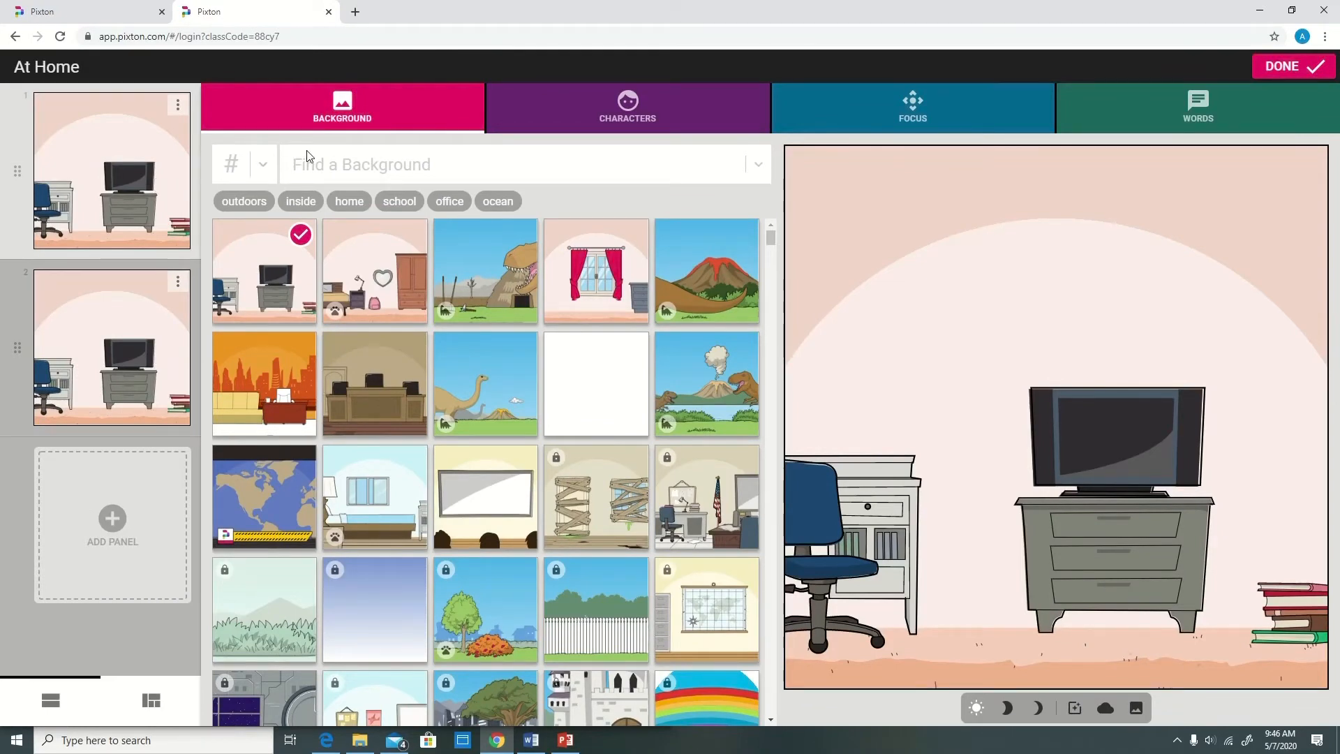
pyautogui.click(628, 105)
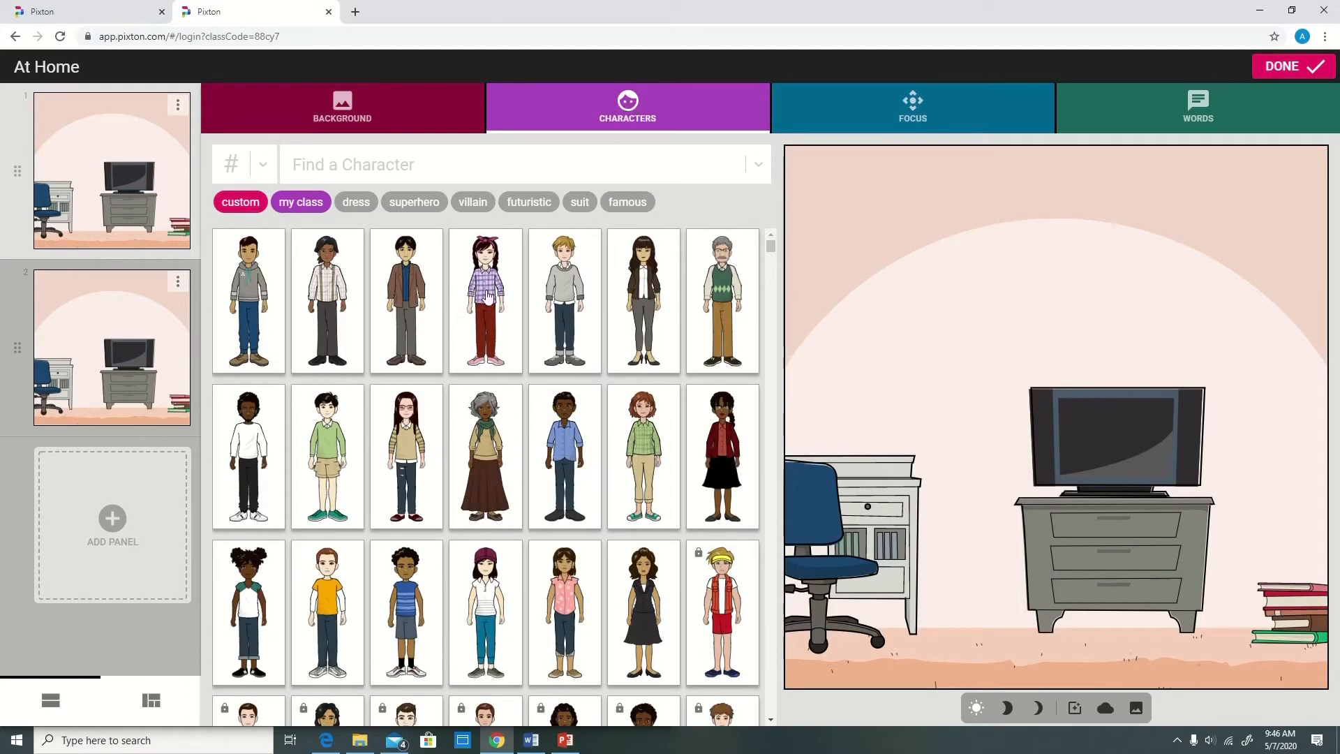
# Step: Add the girl in the plaid shirt, reviewing her colours and hairstyles
pyautogui.click(494, 251)
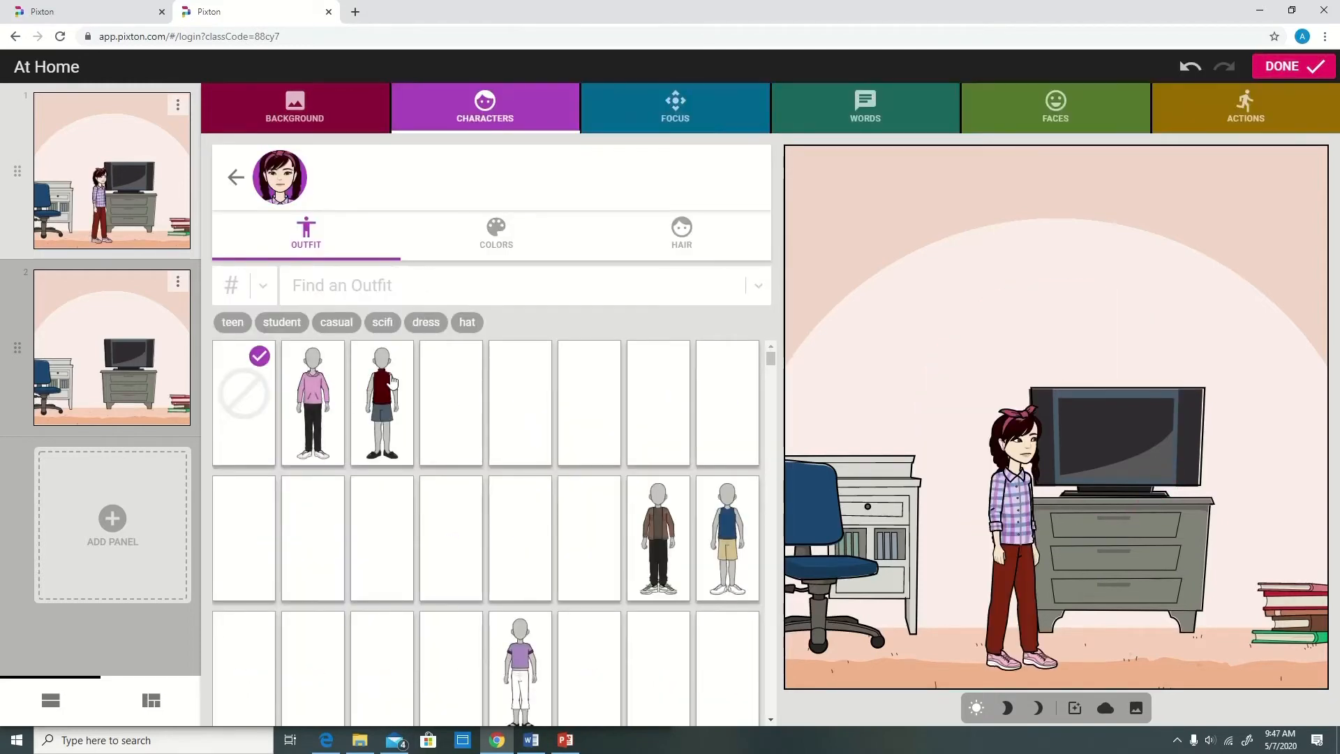
pyautogui.scroll(-5, 641, 482)
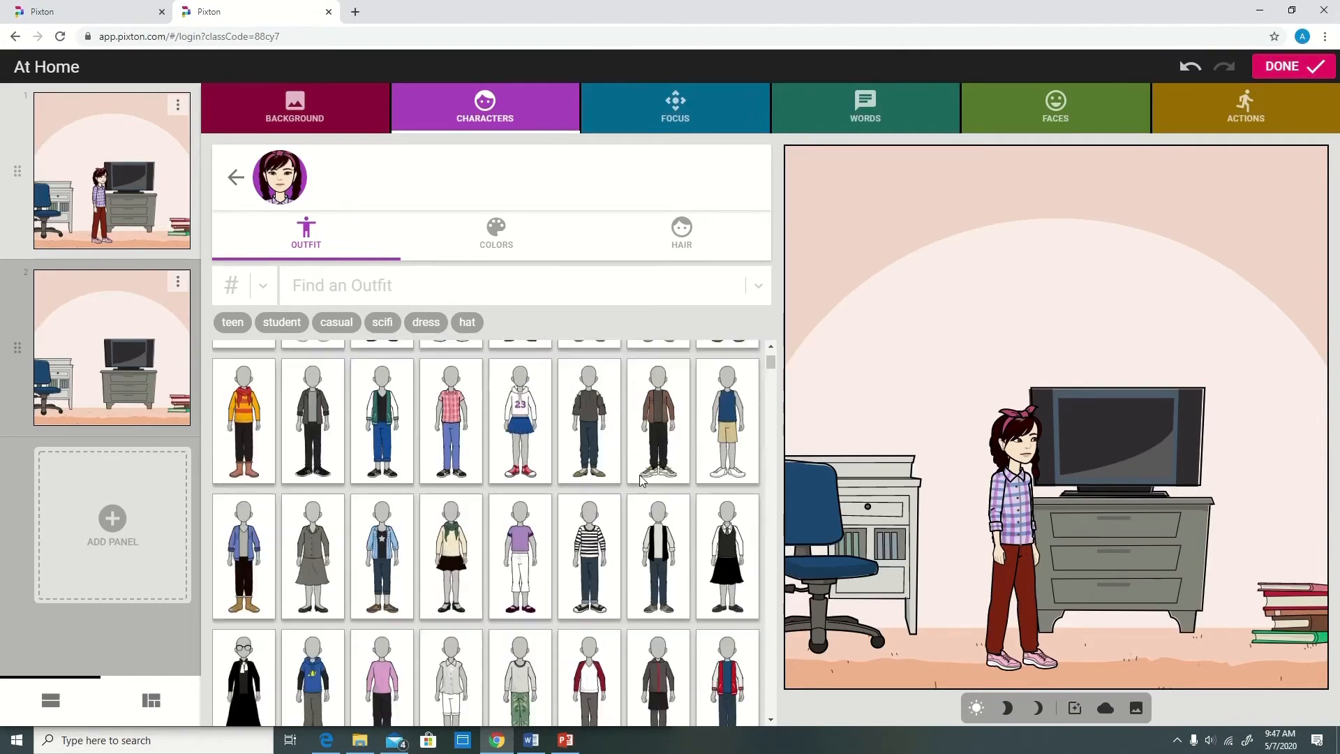
pyautogui.scroll(5, 642, 479)
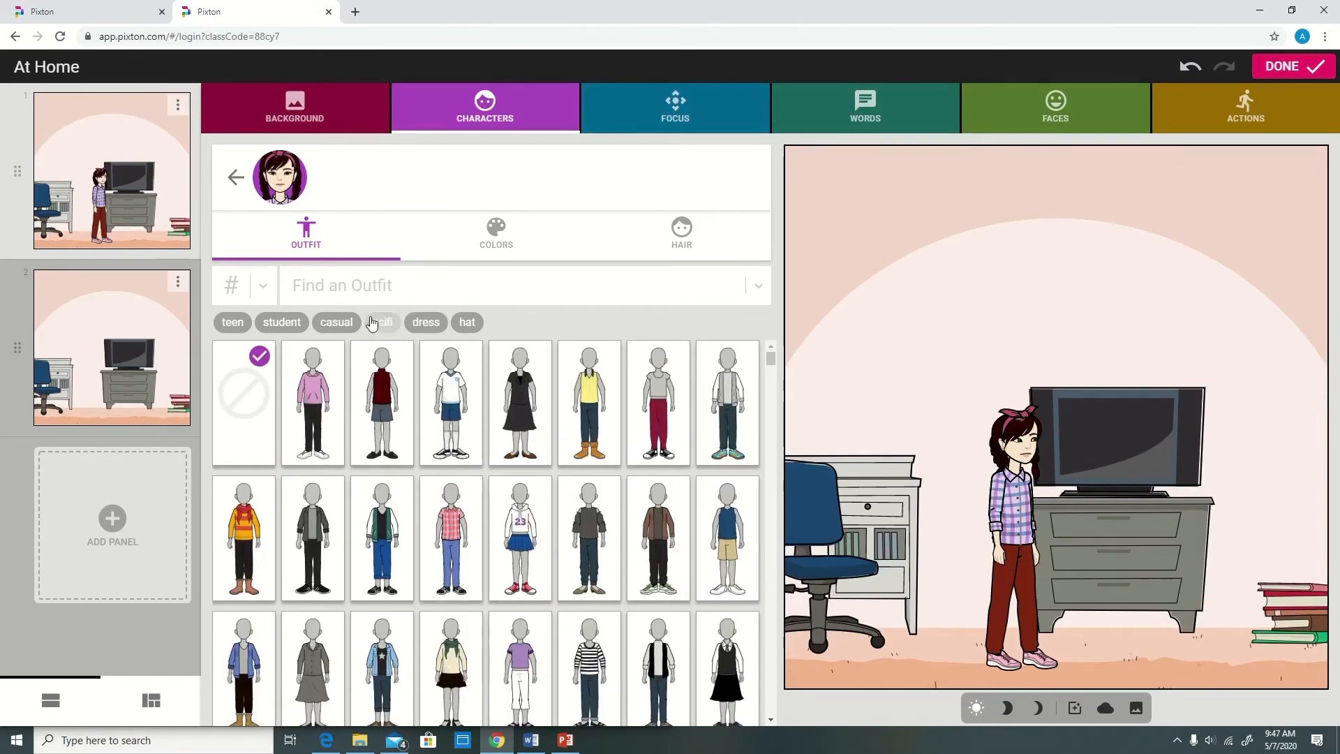
pyautogui.click(495, 232)
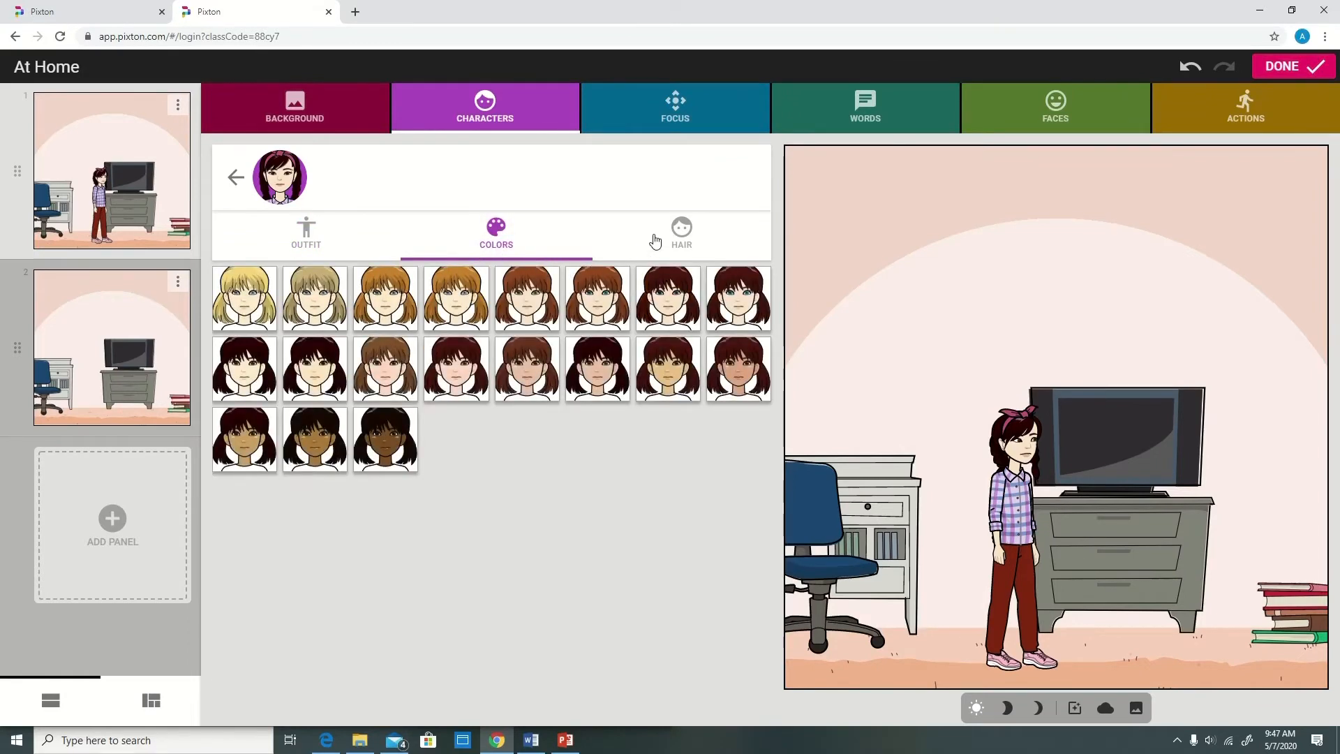
pyautogui.click(682, 232)
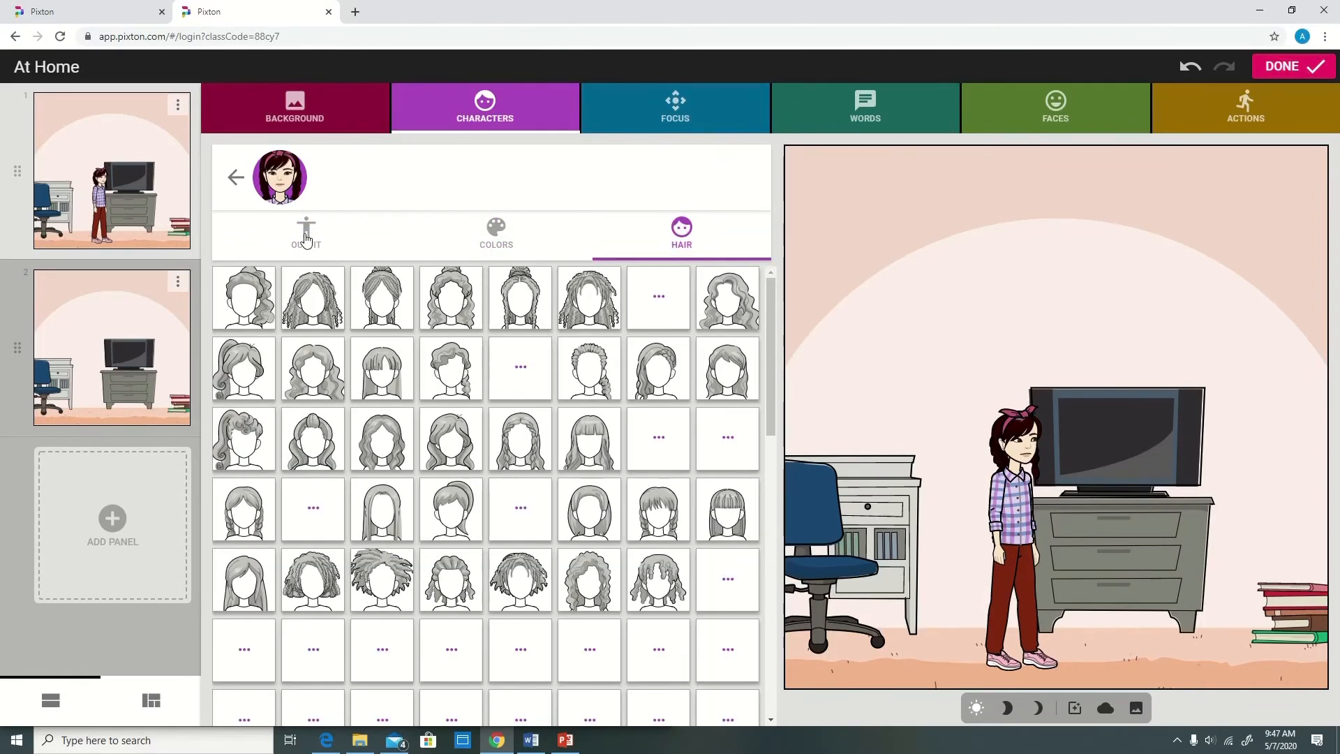
pyautogui.click(305, 238)
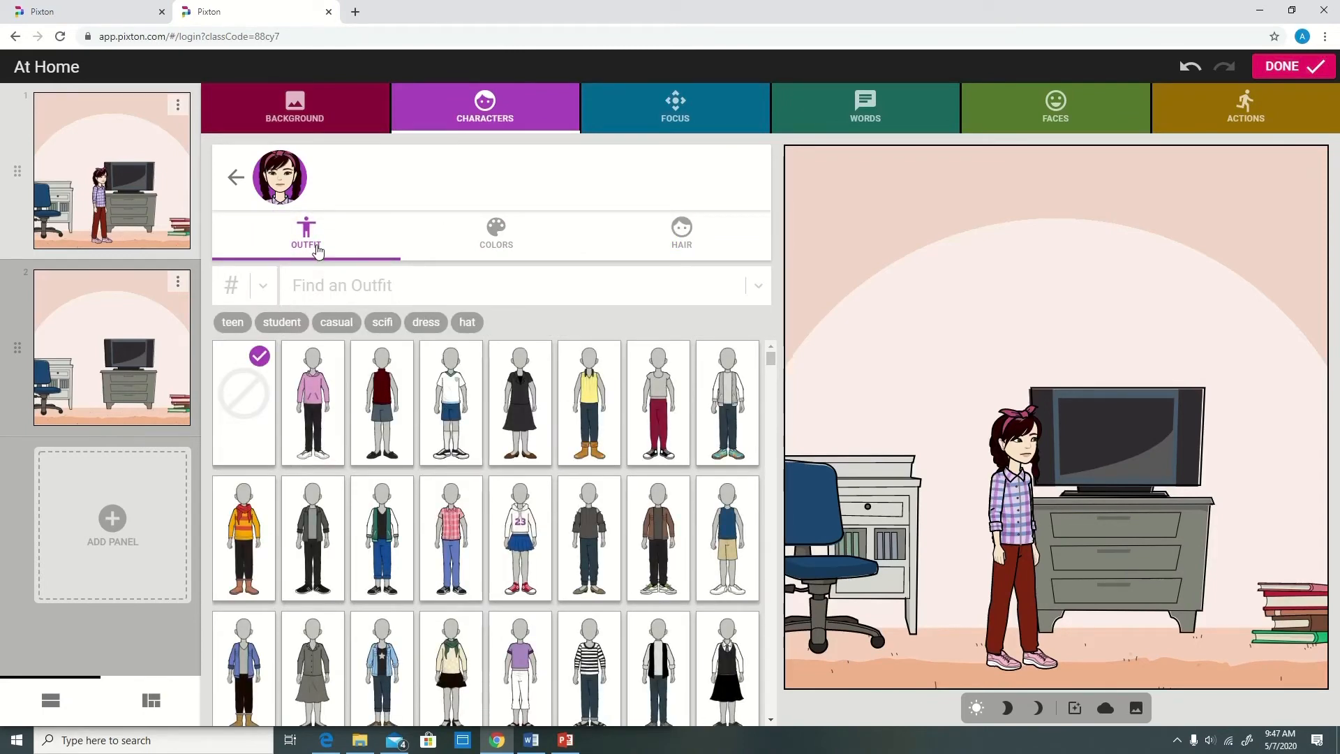
pyautogui.click(233, 179)
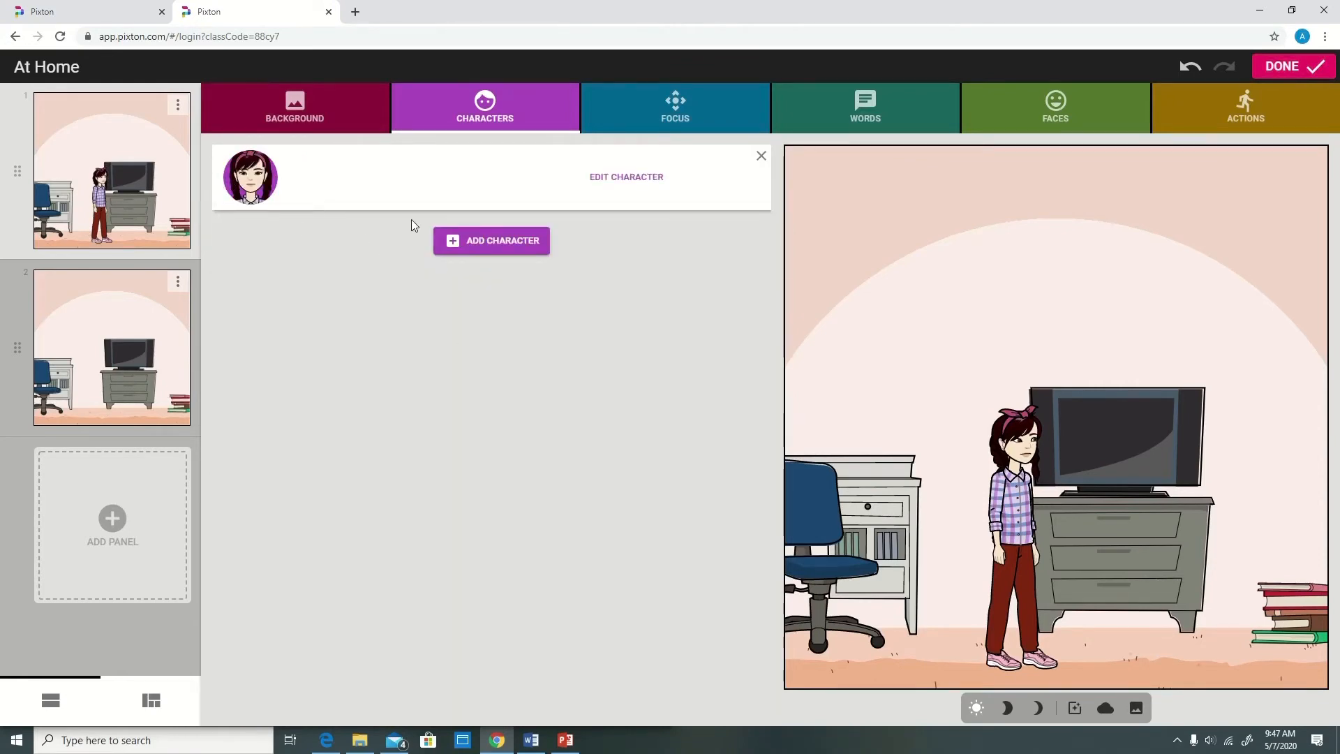
# Step: Add the long-haired girl with glasses as a second character
pyautogui.click(482, 245)
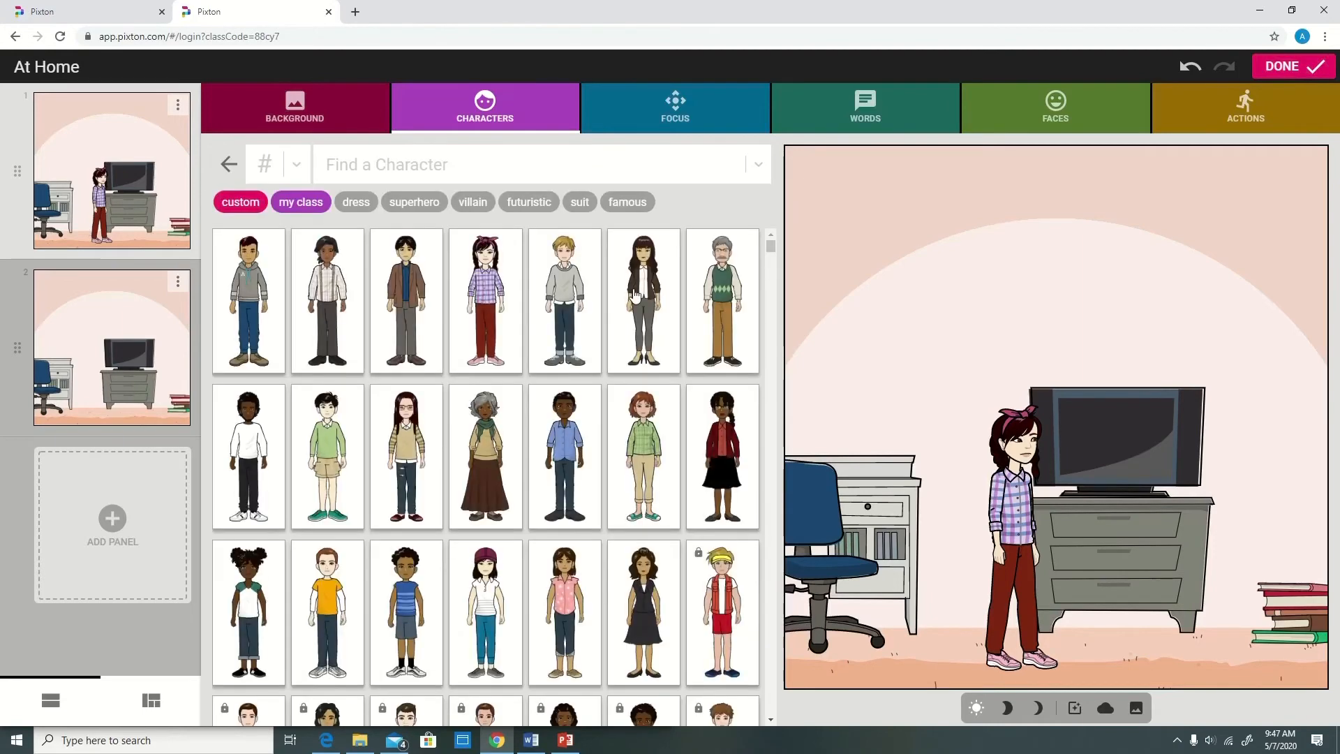
pyautogui.scroll(-1, 627, 427)
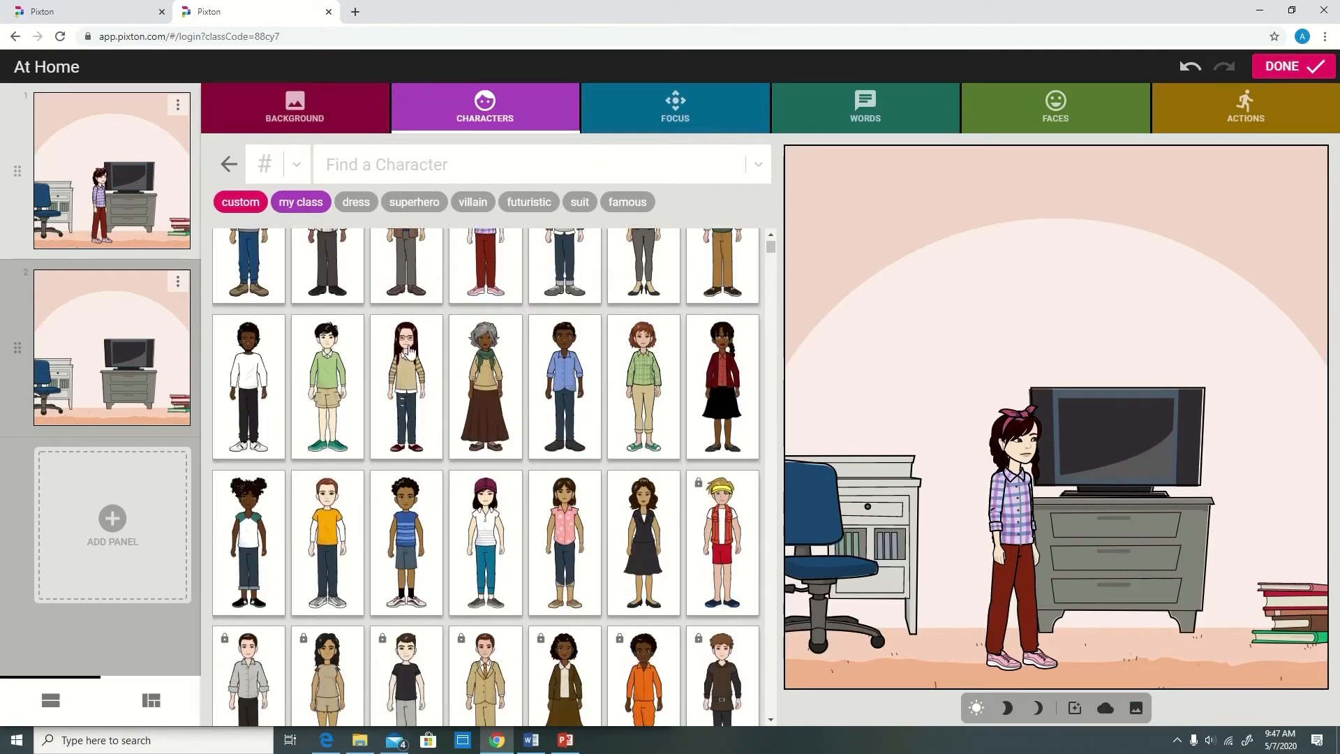
pyautogui.click(409, 351)
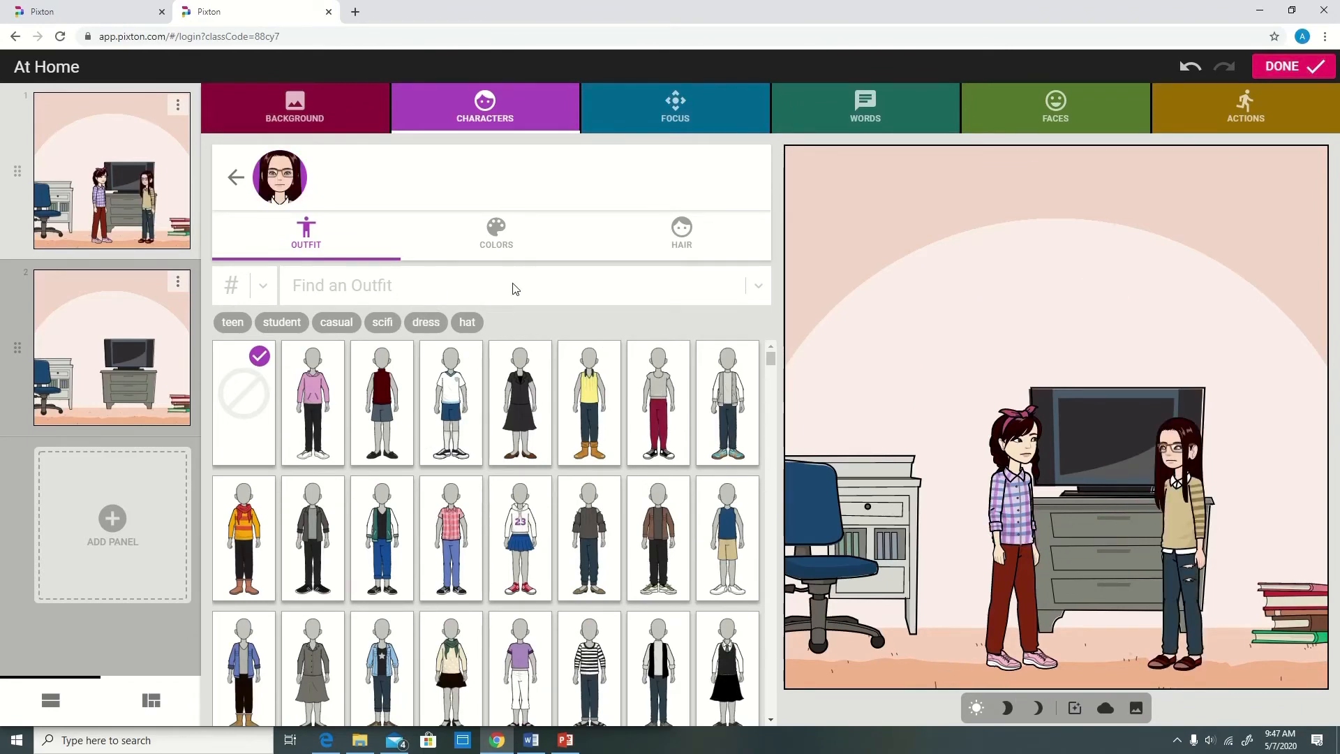
pyautogui.click(496, 228)
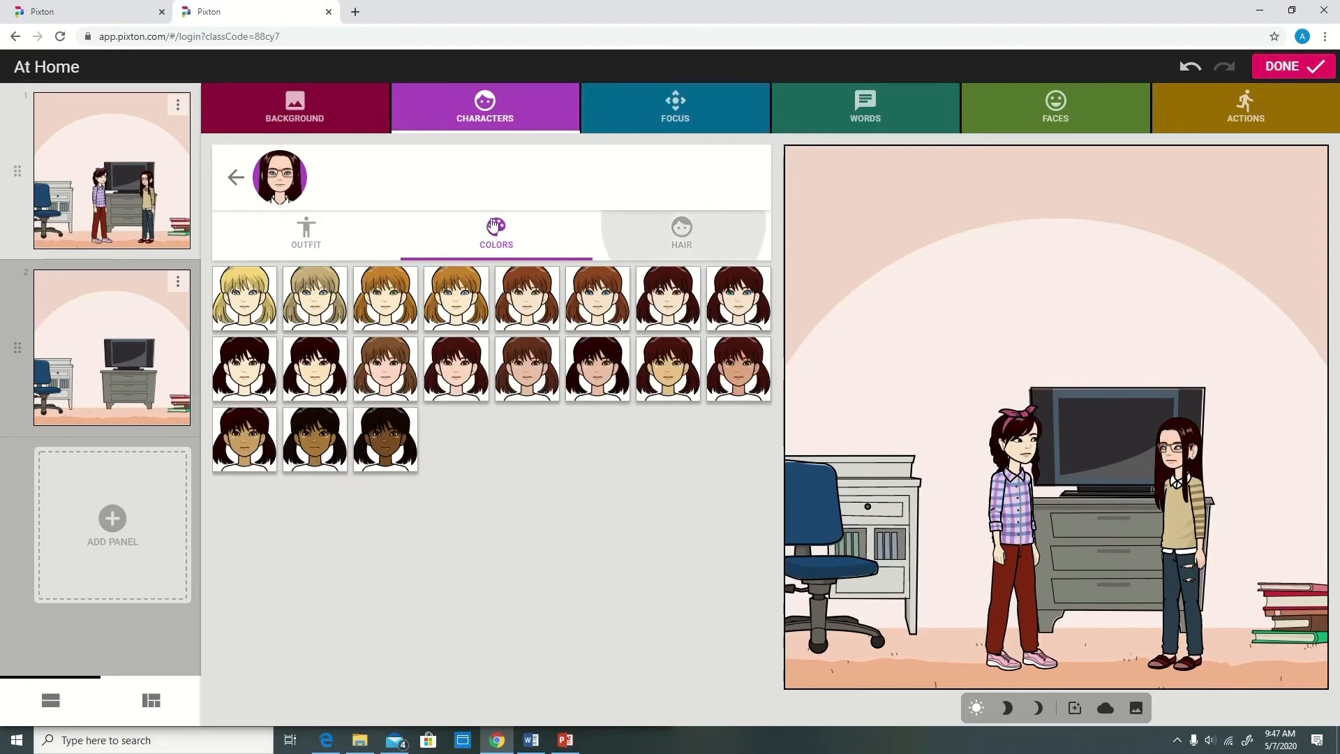
pyautogui.click(610, 229)
pyautogui.click(236, 177)
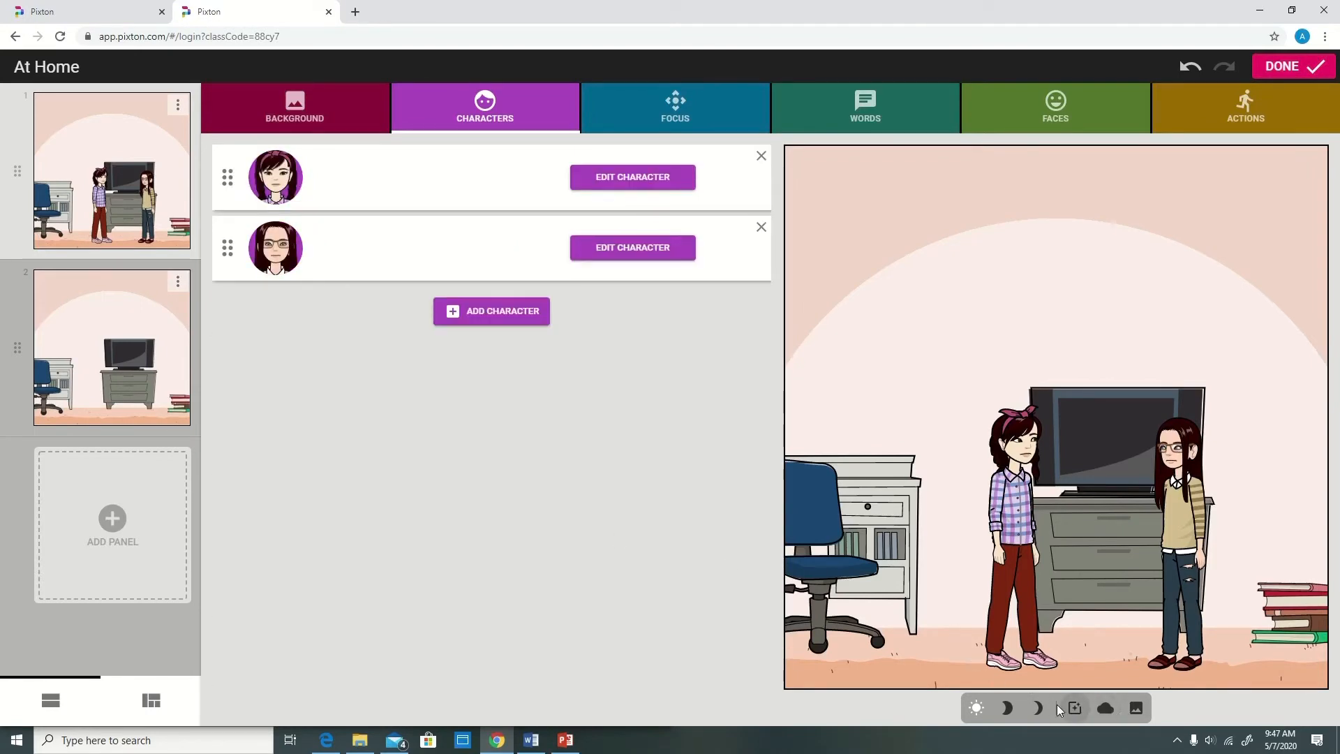
# Step: Preview dusk and night lighting, then restore daylight on the first panel
pyautogui.click(1010, 710)
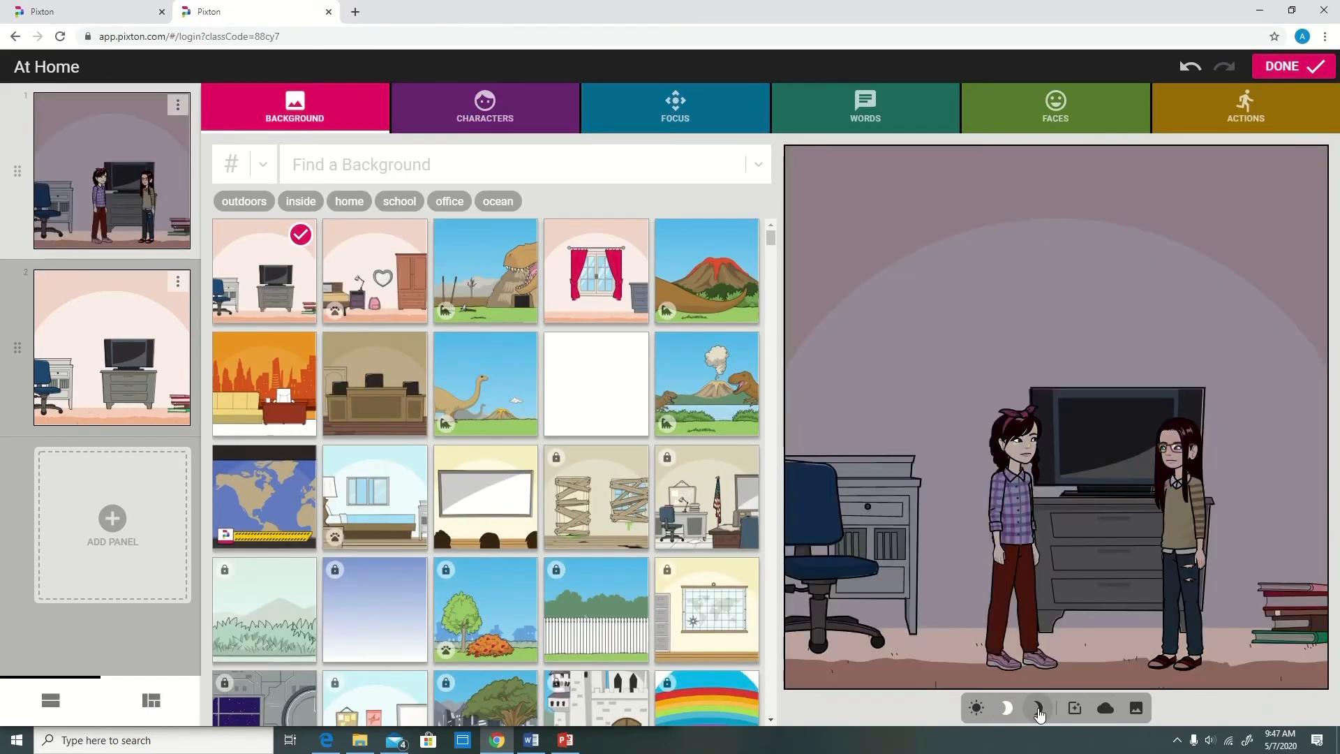
pyautogui.click(1040, 716)
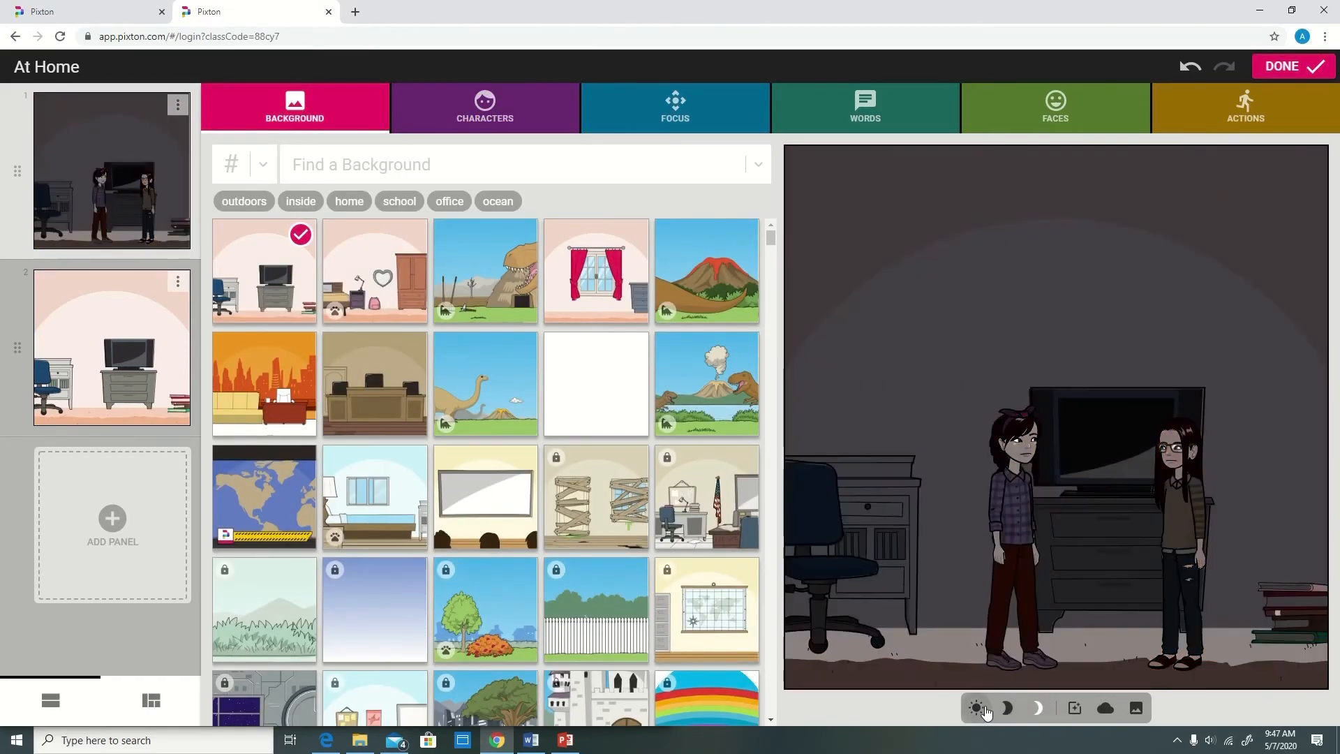
pyautogui.click(981, 711)
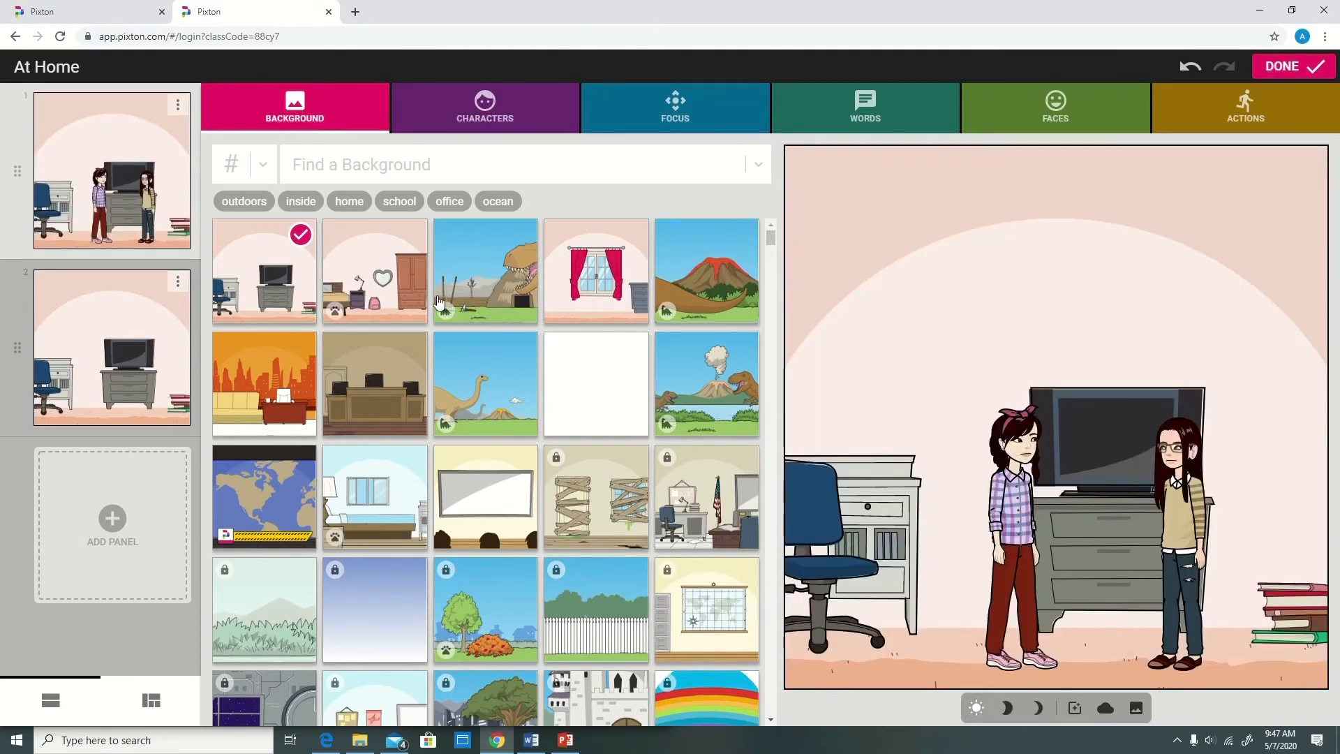
pyautogui.click(469, 106)
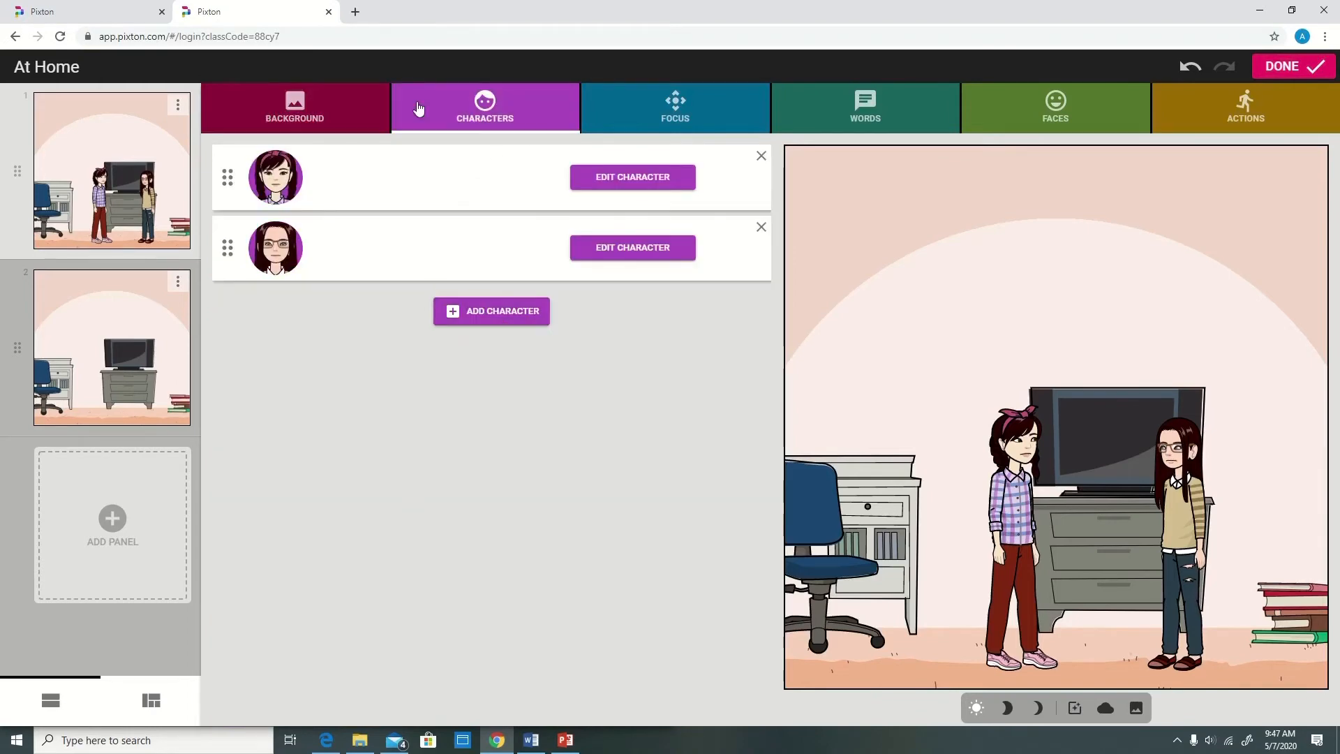
pyautogui.click(668, 102)
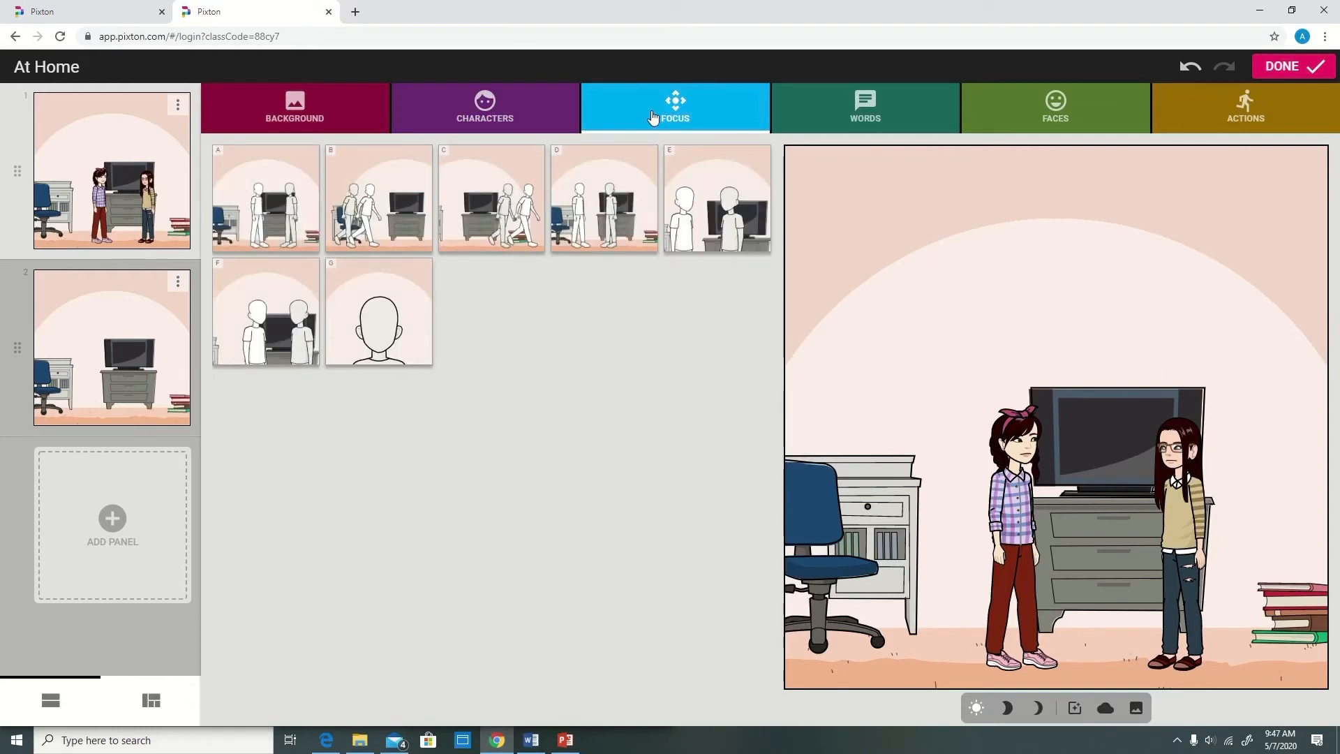
# Step: Try framings A and C, then settle on close framing E of both girls
pyautogui.click(276, 204)
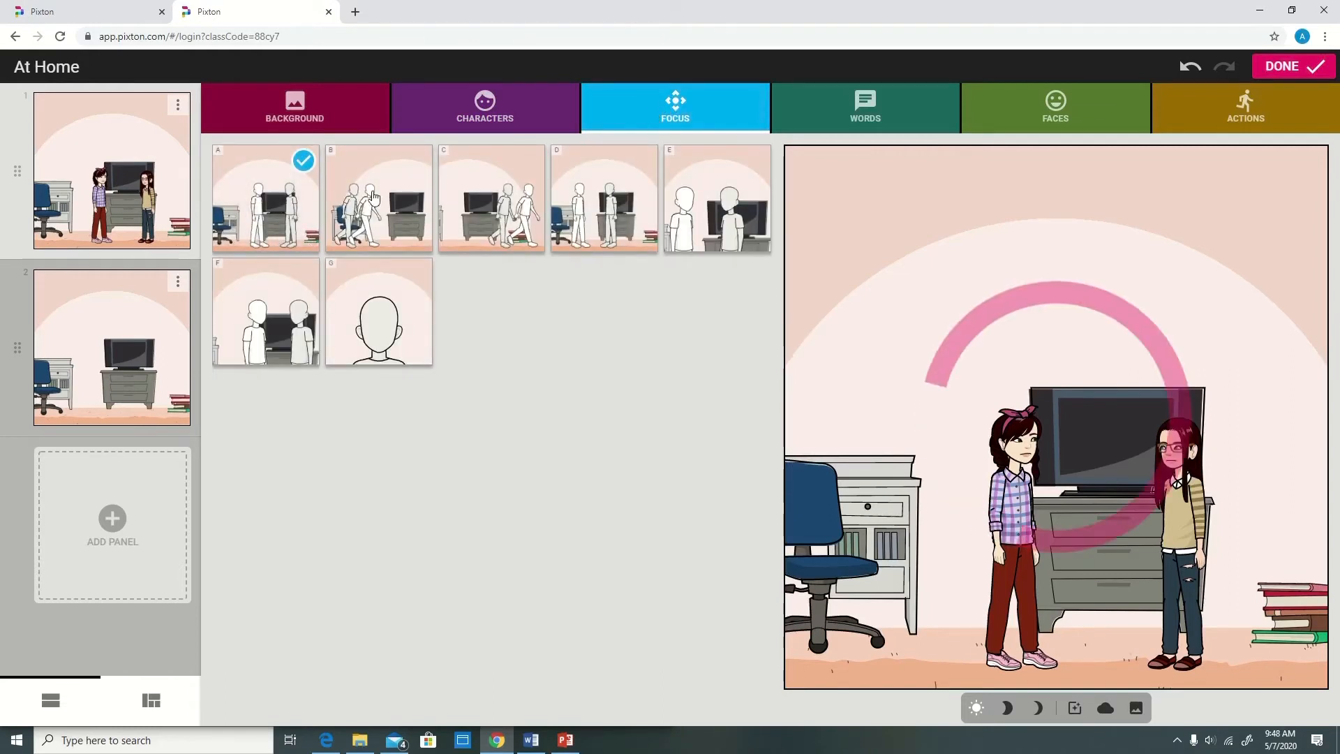
pyautogui.click(487, 189)
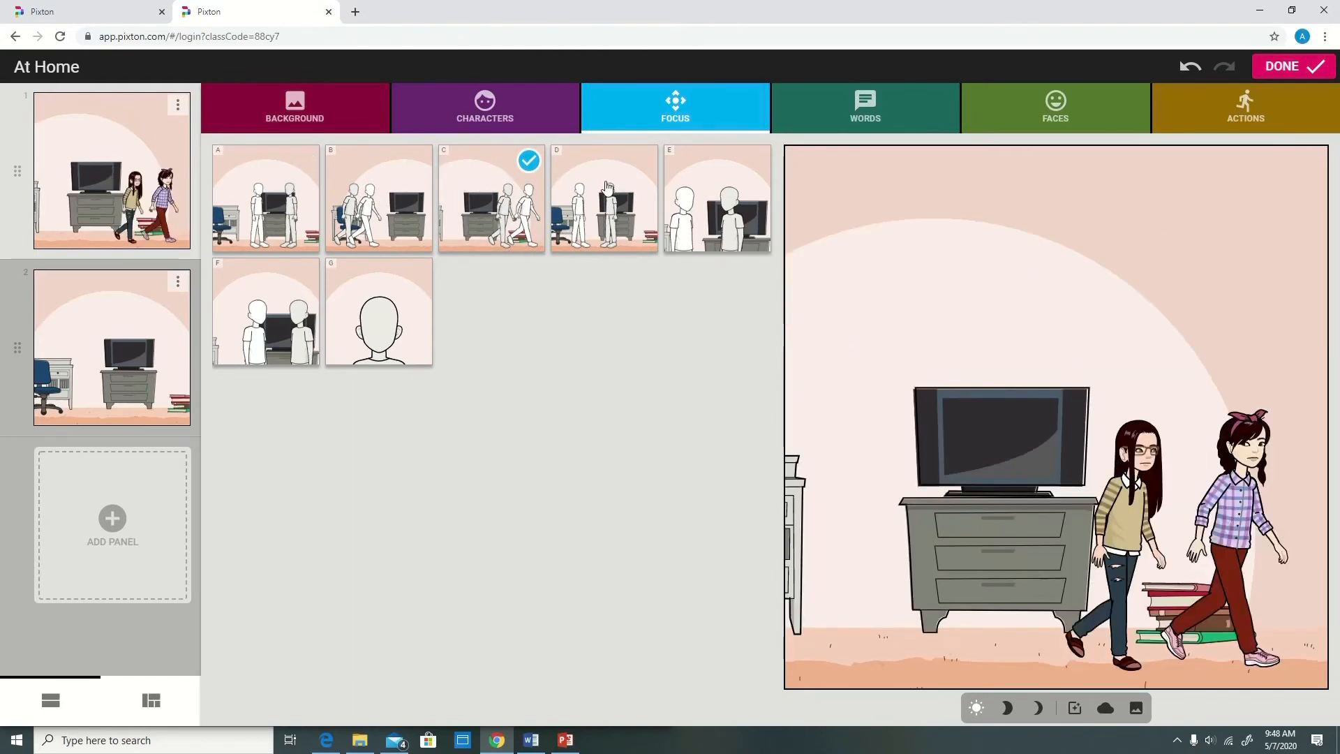
pyautogui.click(710, 198)
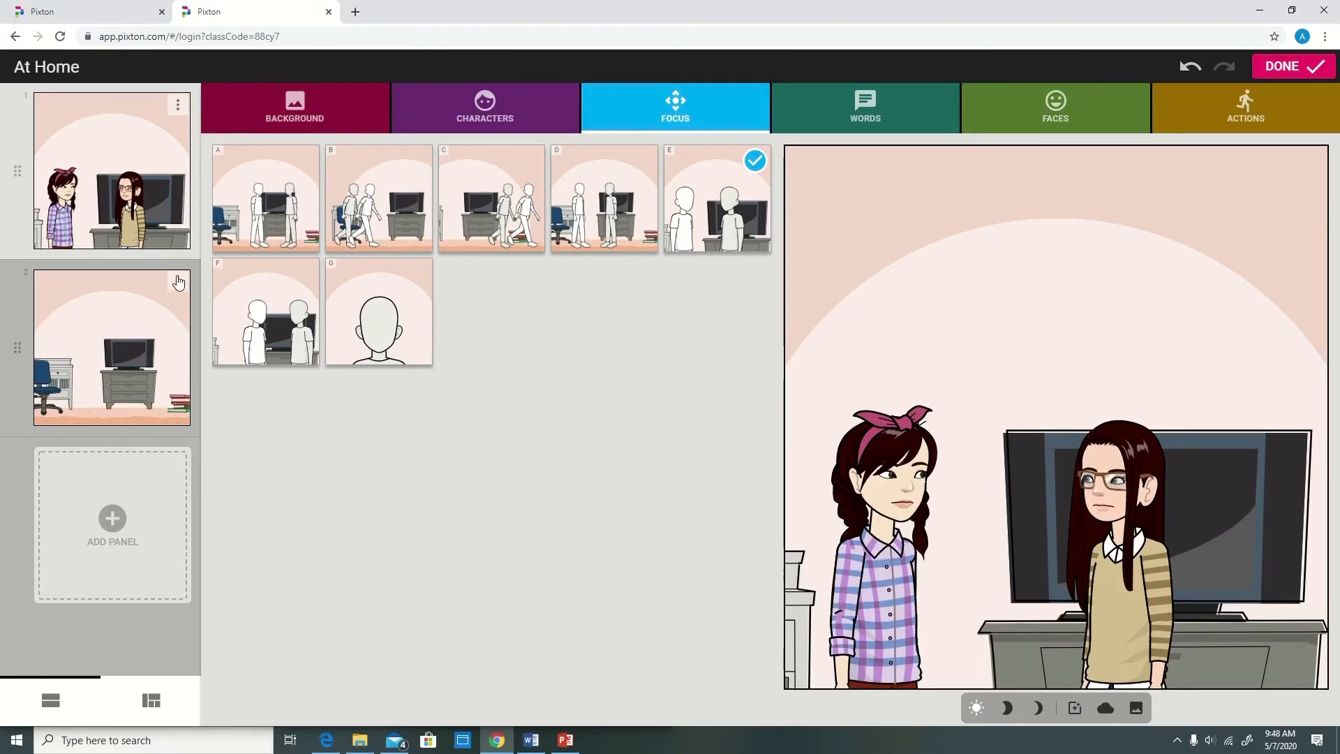
pyautogui.click(177, 104)
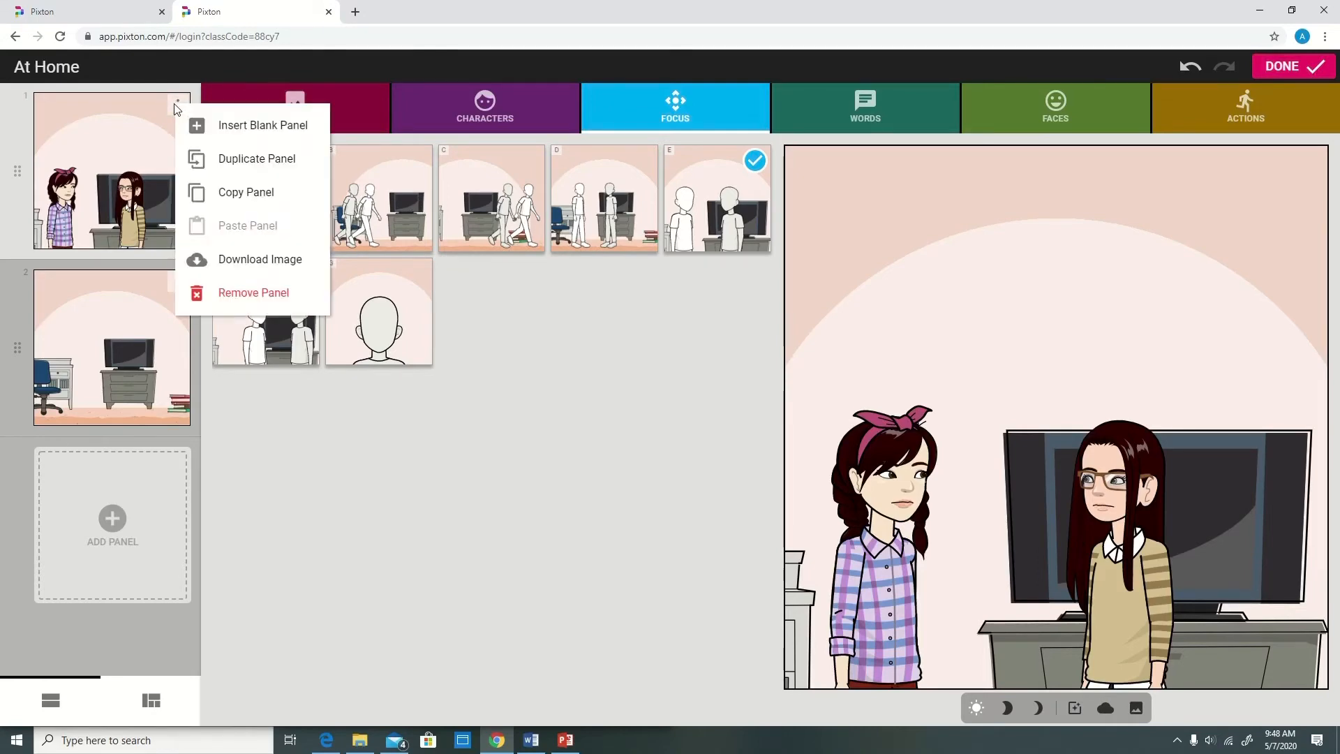
pyautogui.click(525, 428)
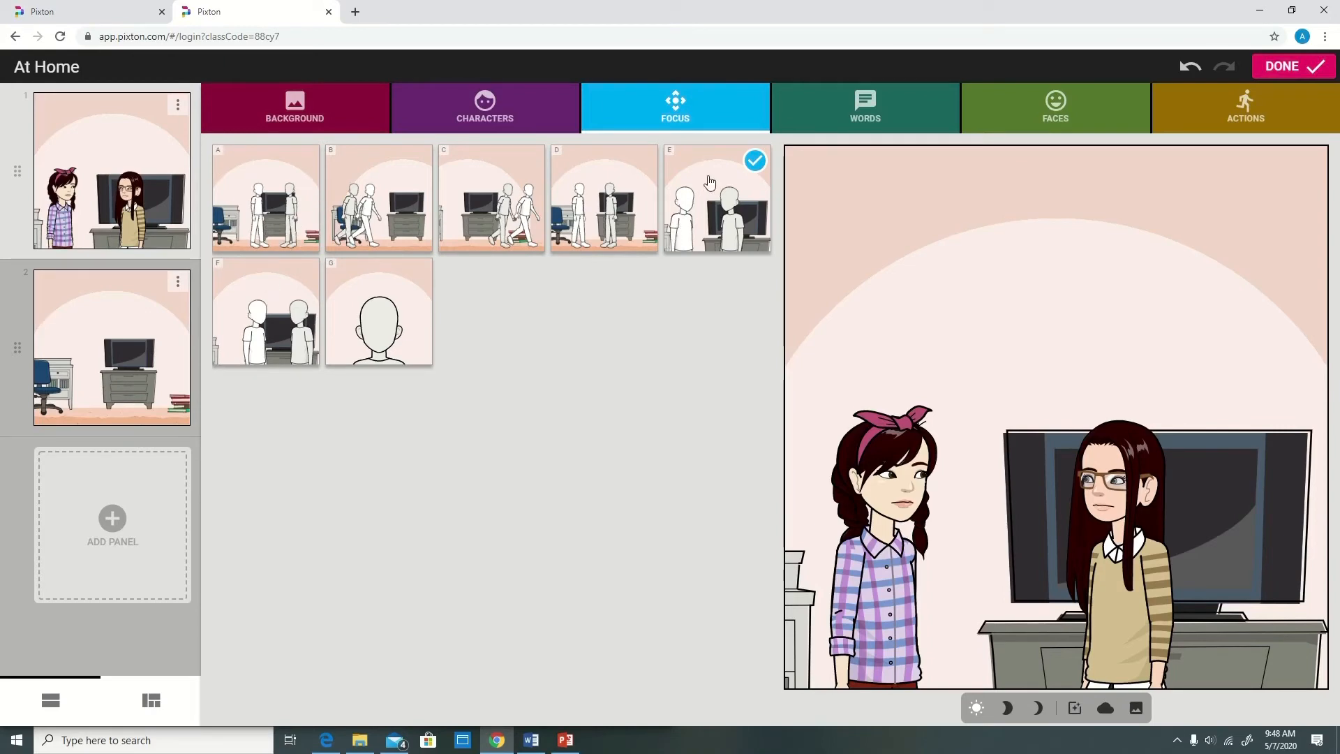
pyautogui.click(857, 114)
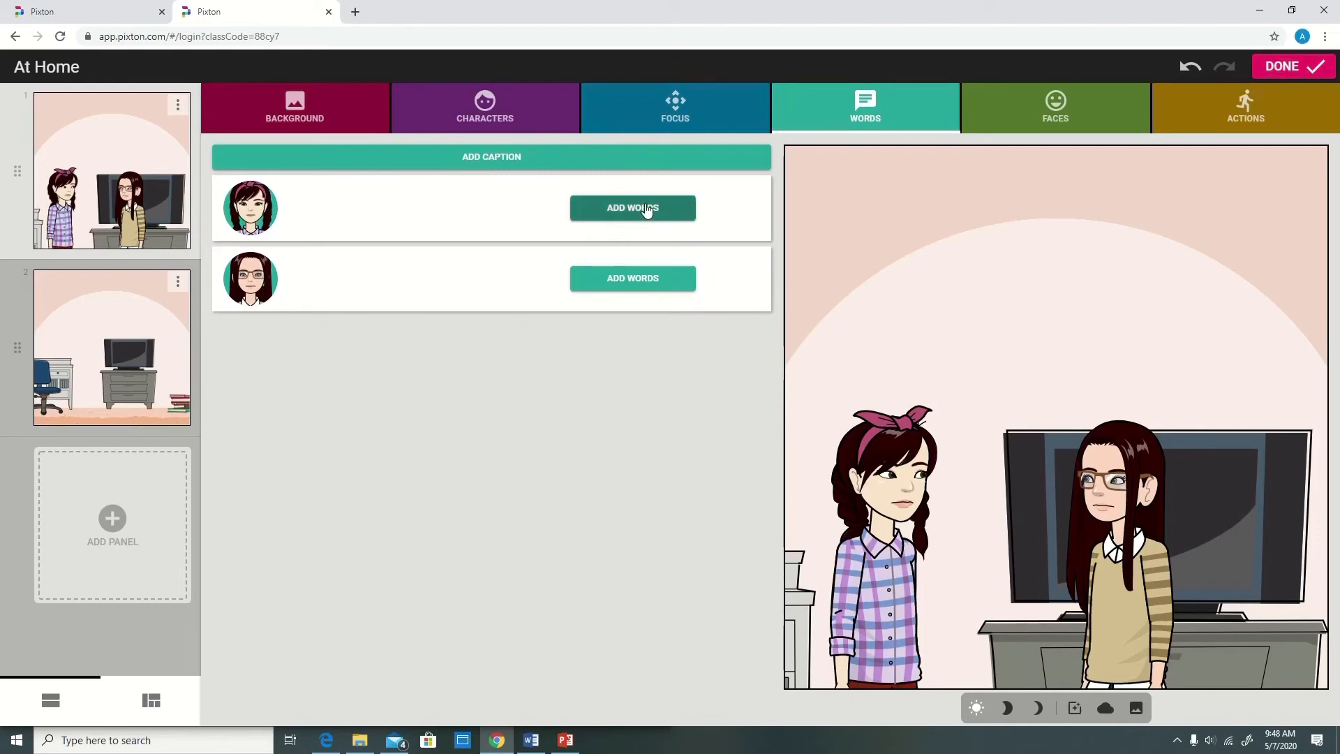
# Step: Have the plaid-shirt girl say 'Hi, how are you?' and the girl with glasses reply 'I'm okay.'
pyautogui.click(646, 211)
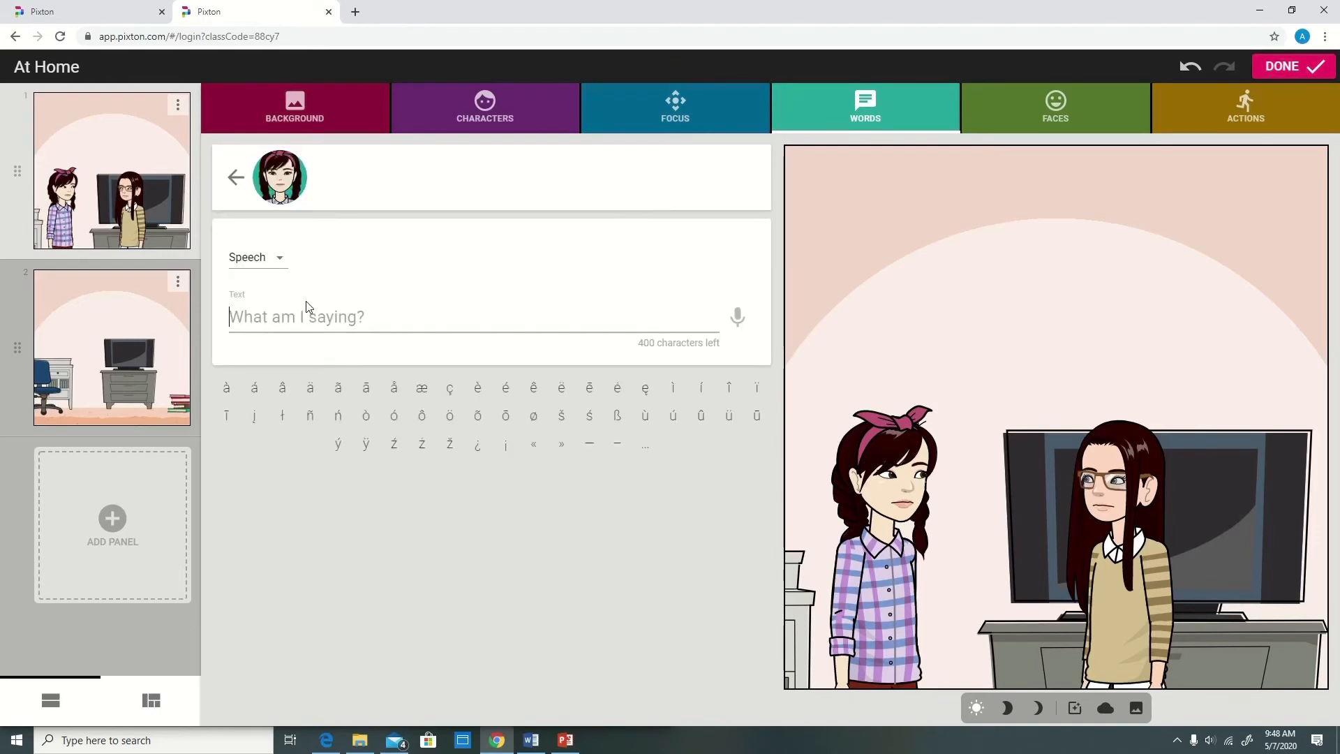
pyautogui.write('Hi, how are you?')
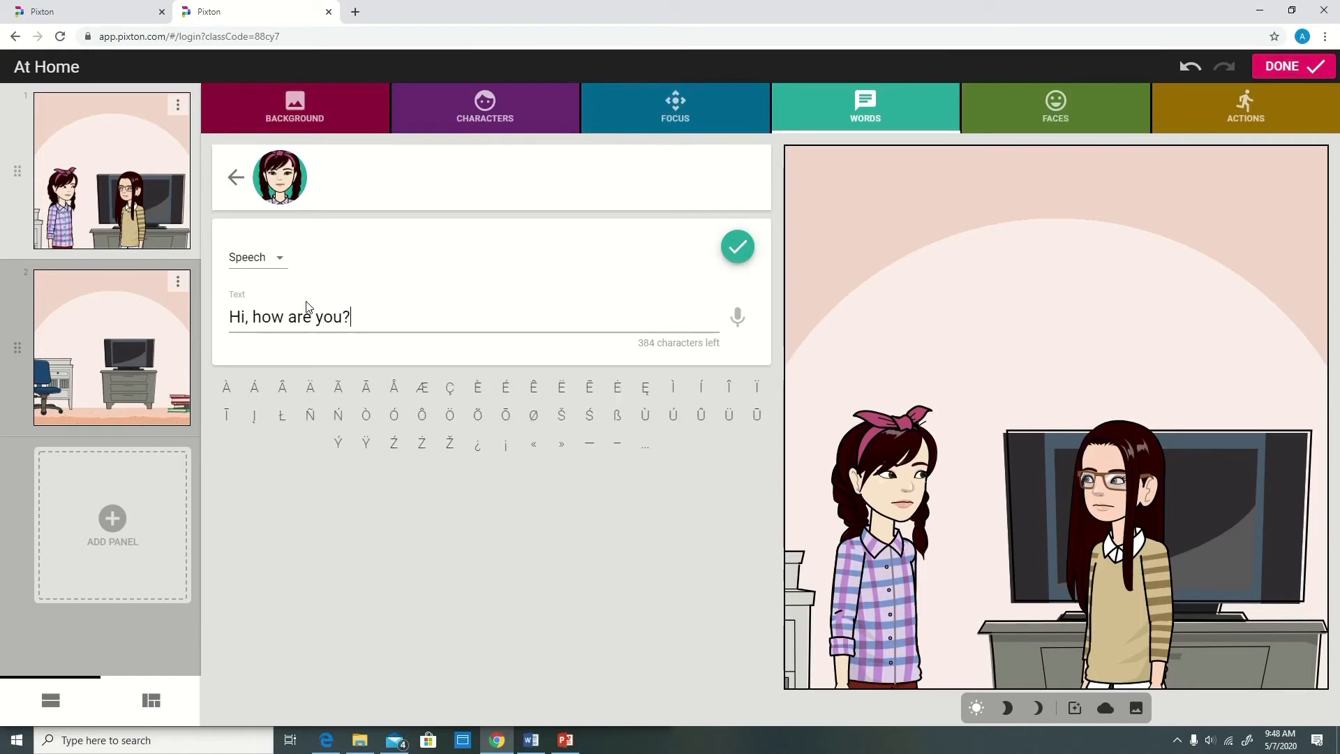
pyautogui.click(751, 260)
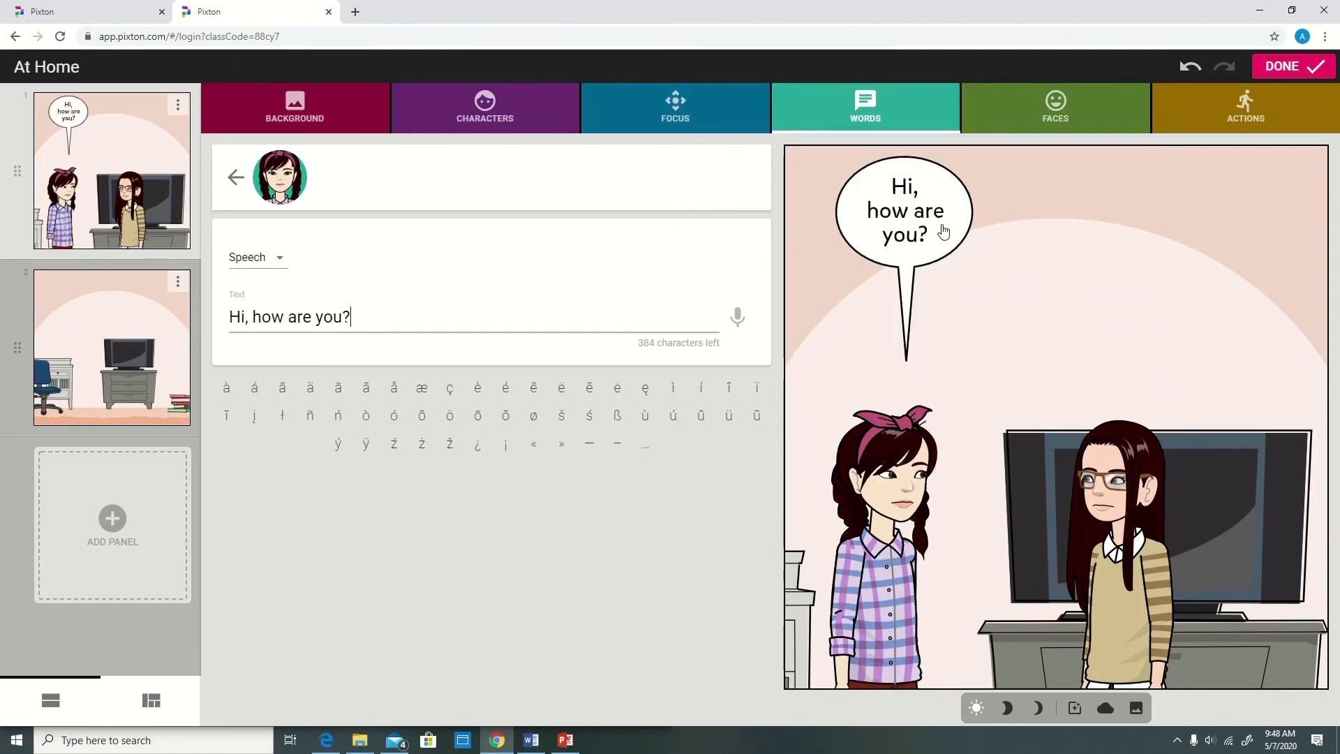
pyautogui.click(916, 285)
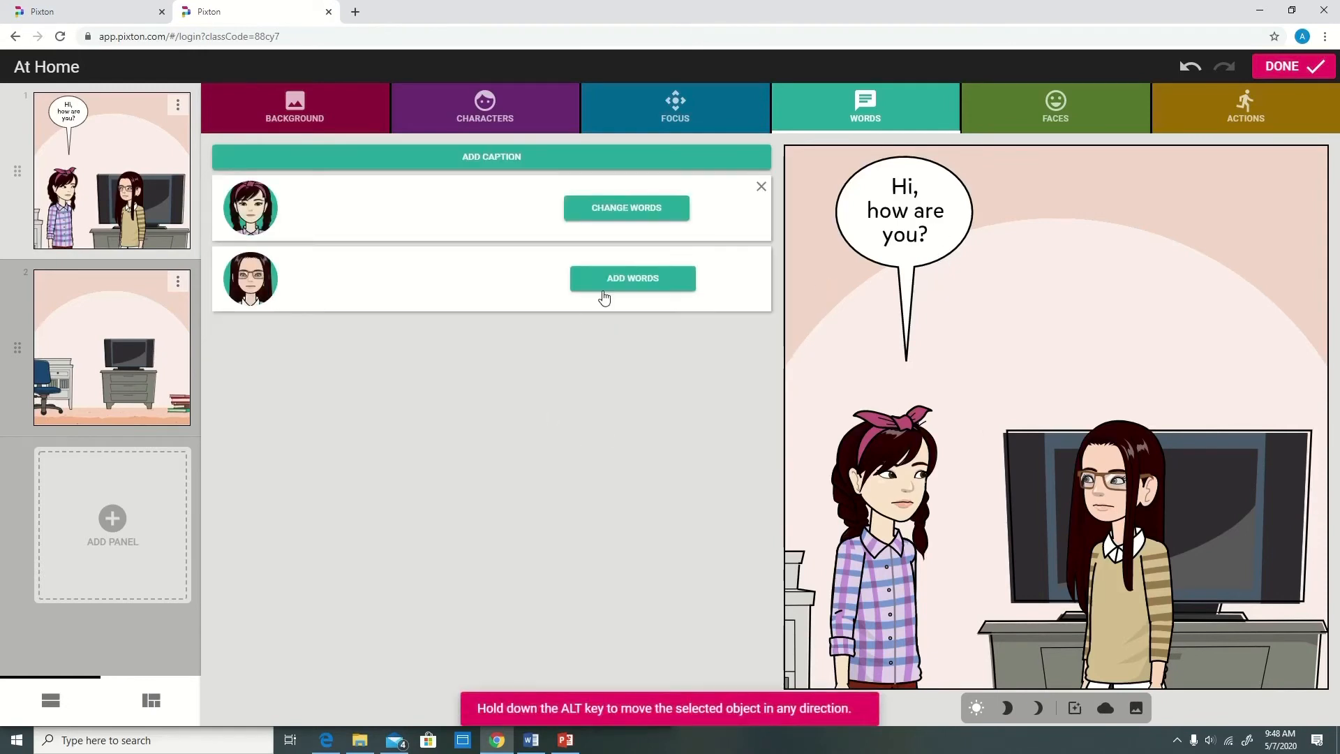
pyautogui.click(667, 278)
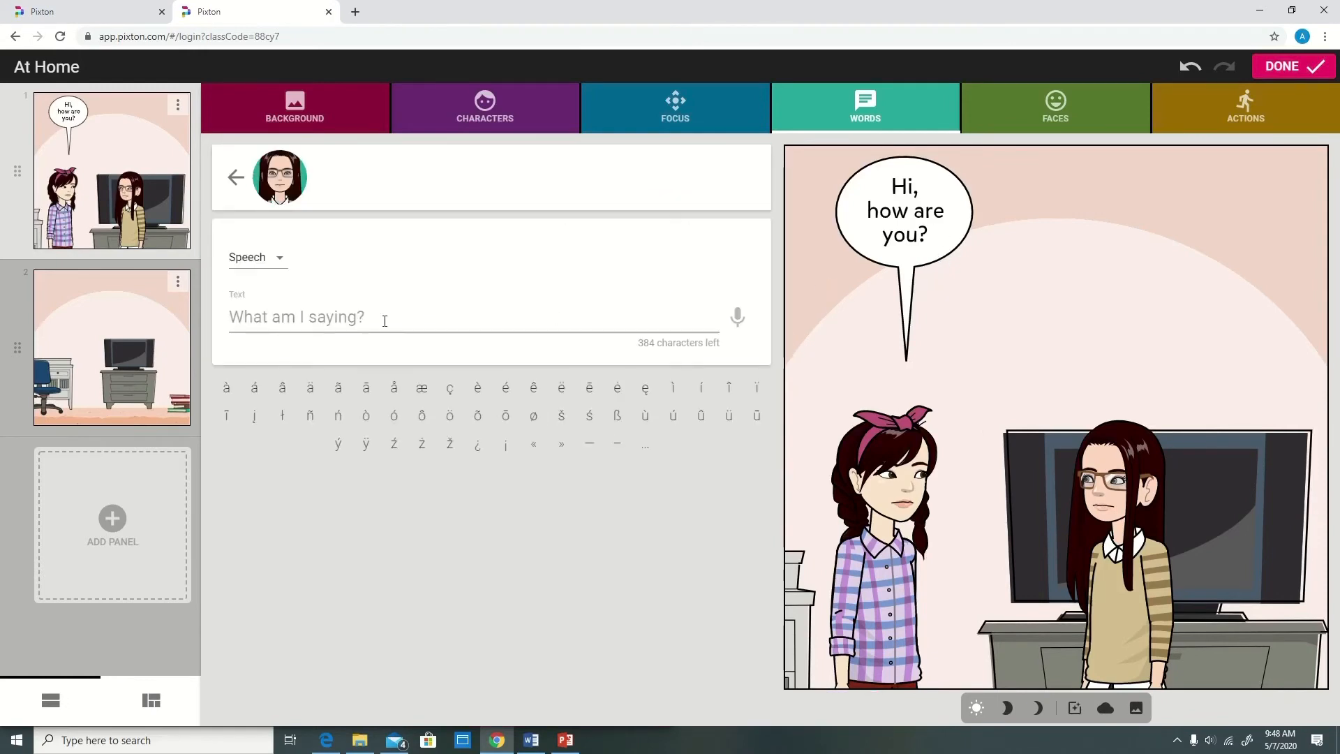
pyautogui.write("I'm okay.")
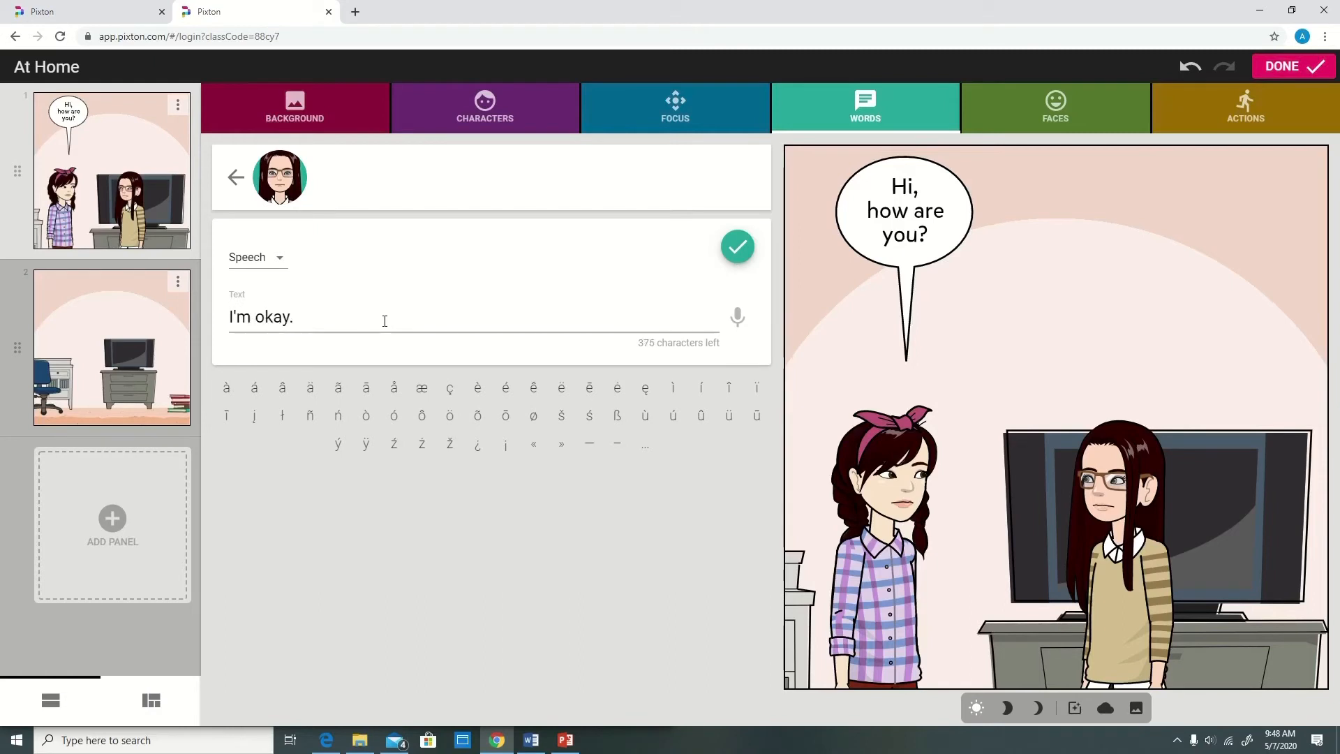
pyautogui.press('Return')
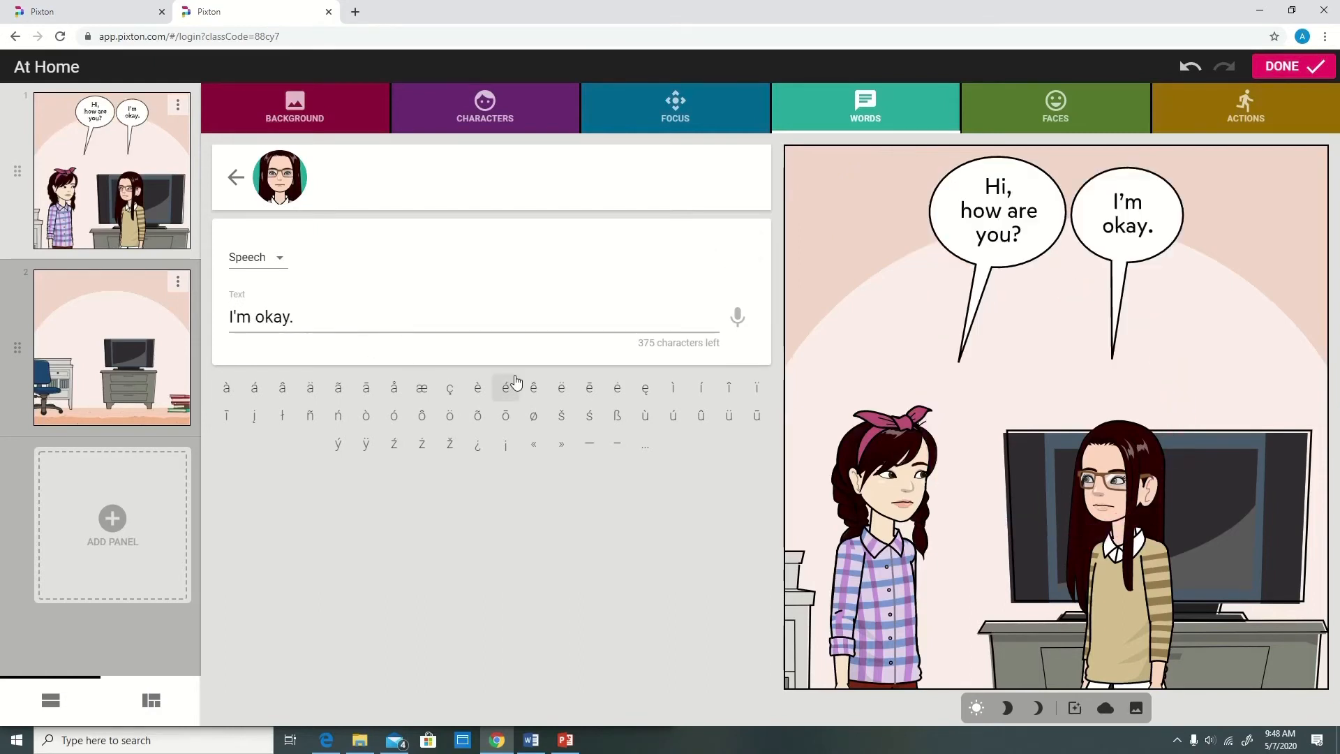
# Step: Cycle the 'I'm okay.' bubble through Thought, Shout and Whisper, ending on Speech
pyautogui.click(279, 260)
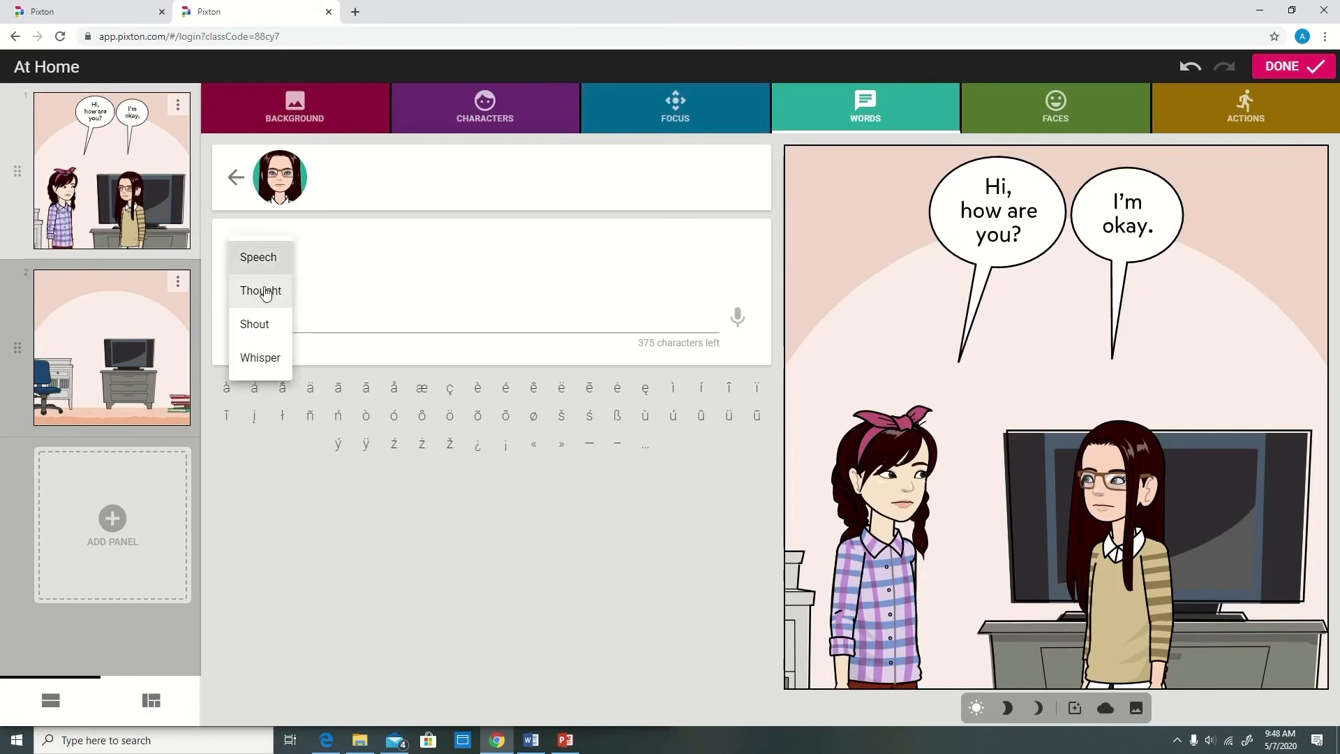
pyautogui.click(268, 289)
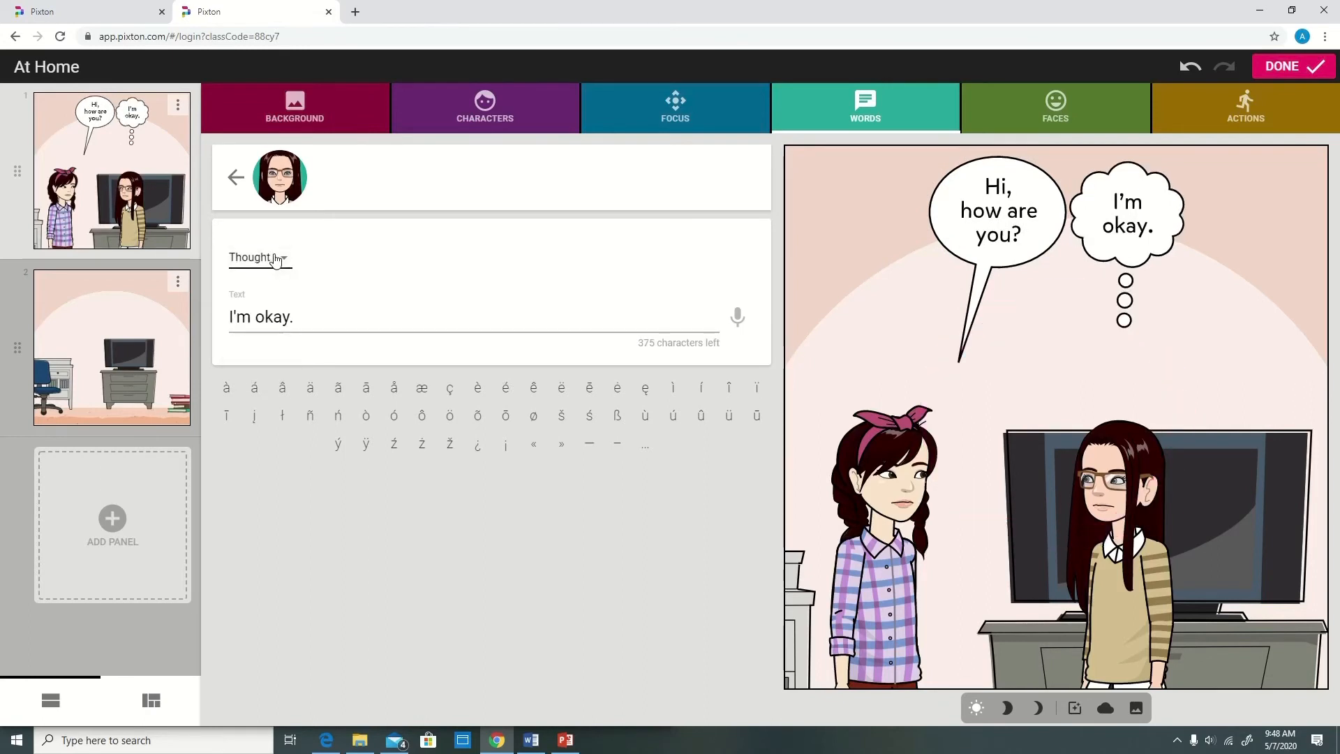
pyautogui.click(277, 261)
pyautogui.click(267, 291)
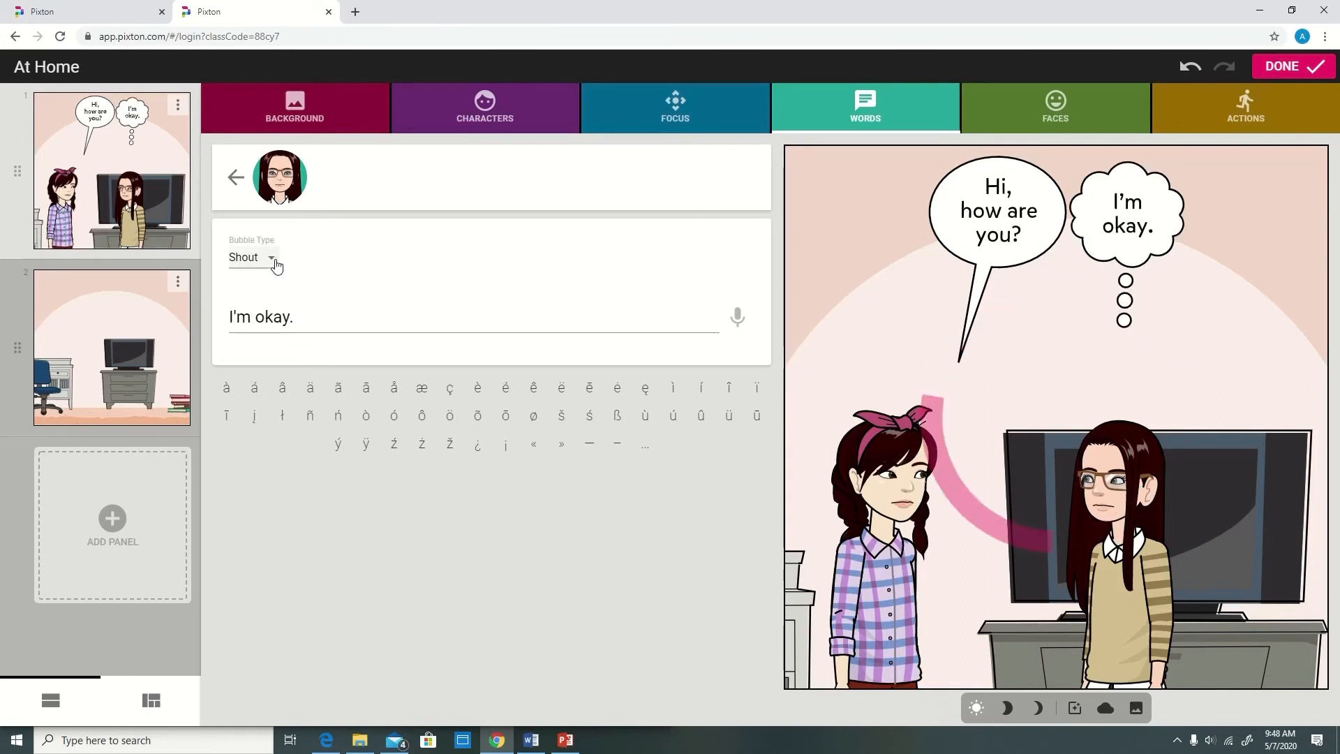
pyautogui.click(274, 262)
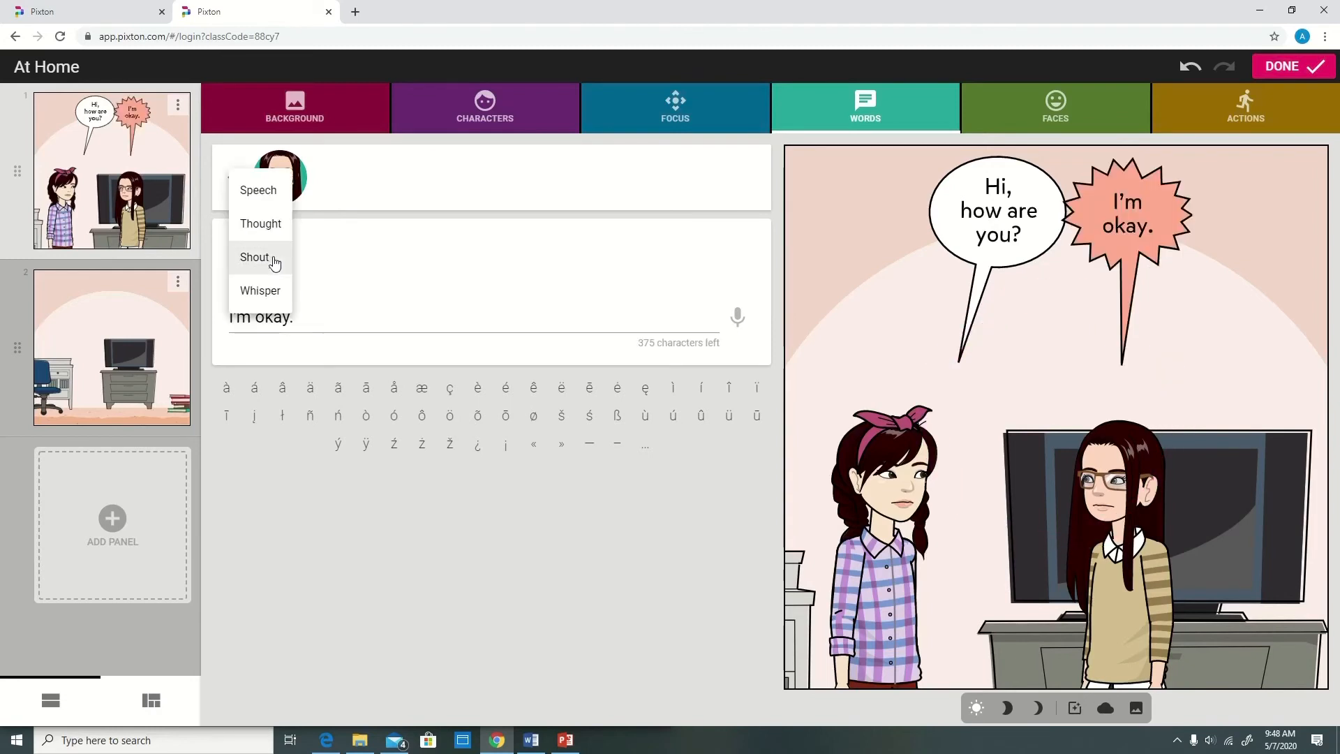
pyautogui.click(263, 292)
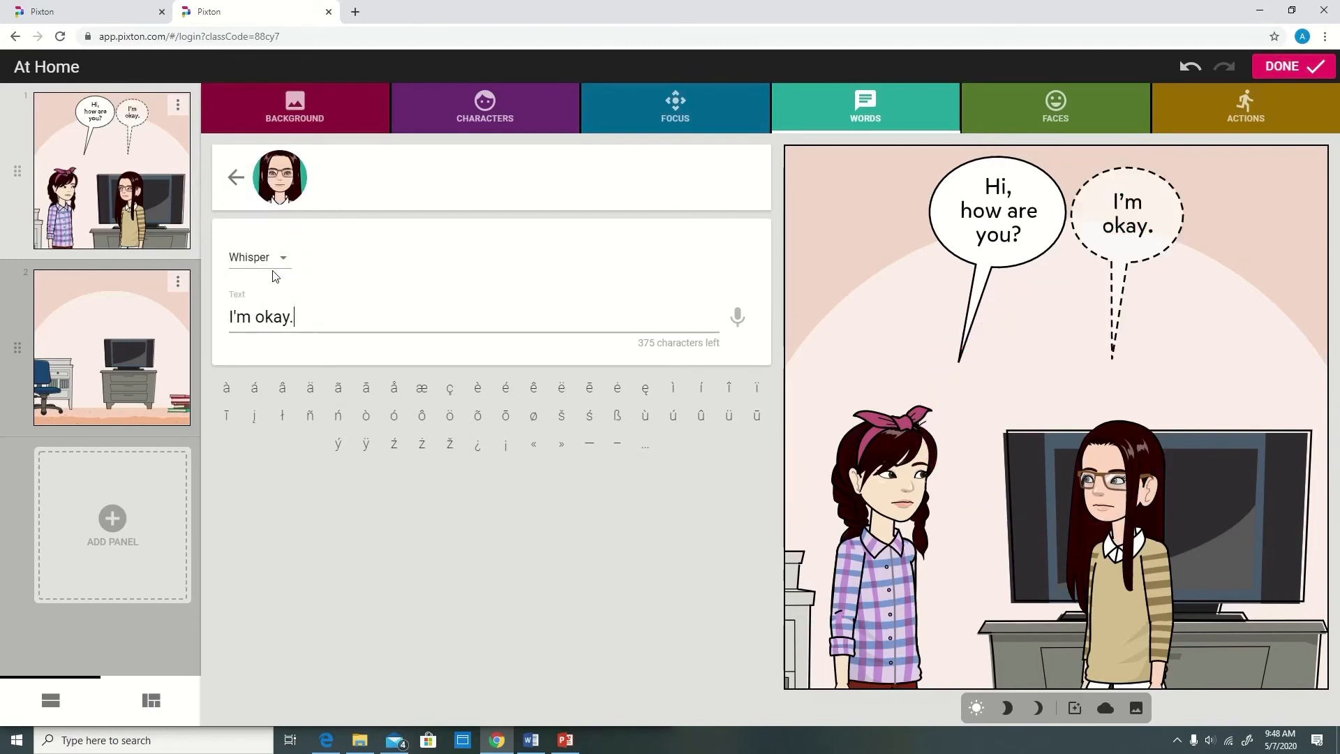
pyautogui.click(284, 260)
pyautogui.click(260, 162)
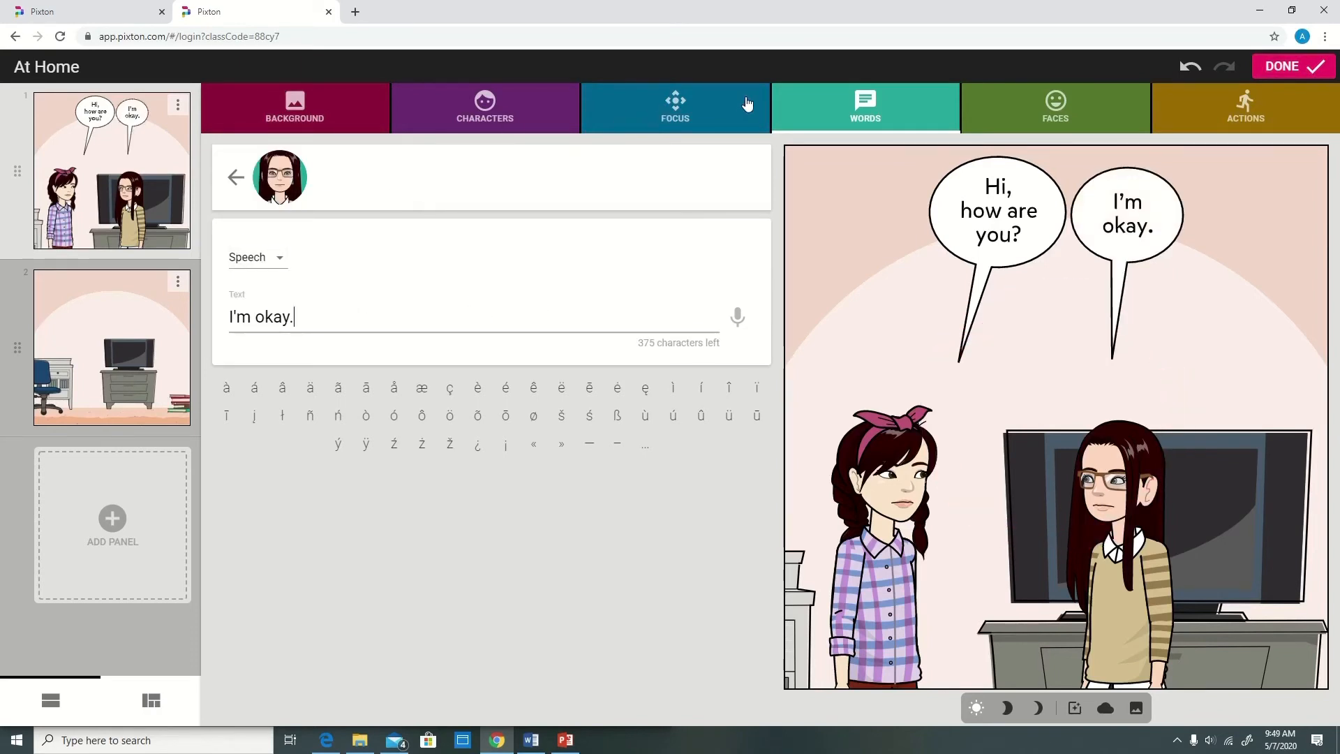
pyautogui.click(1066, 102)
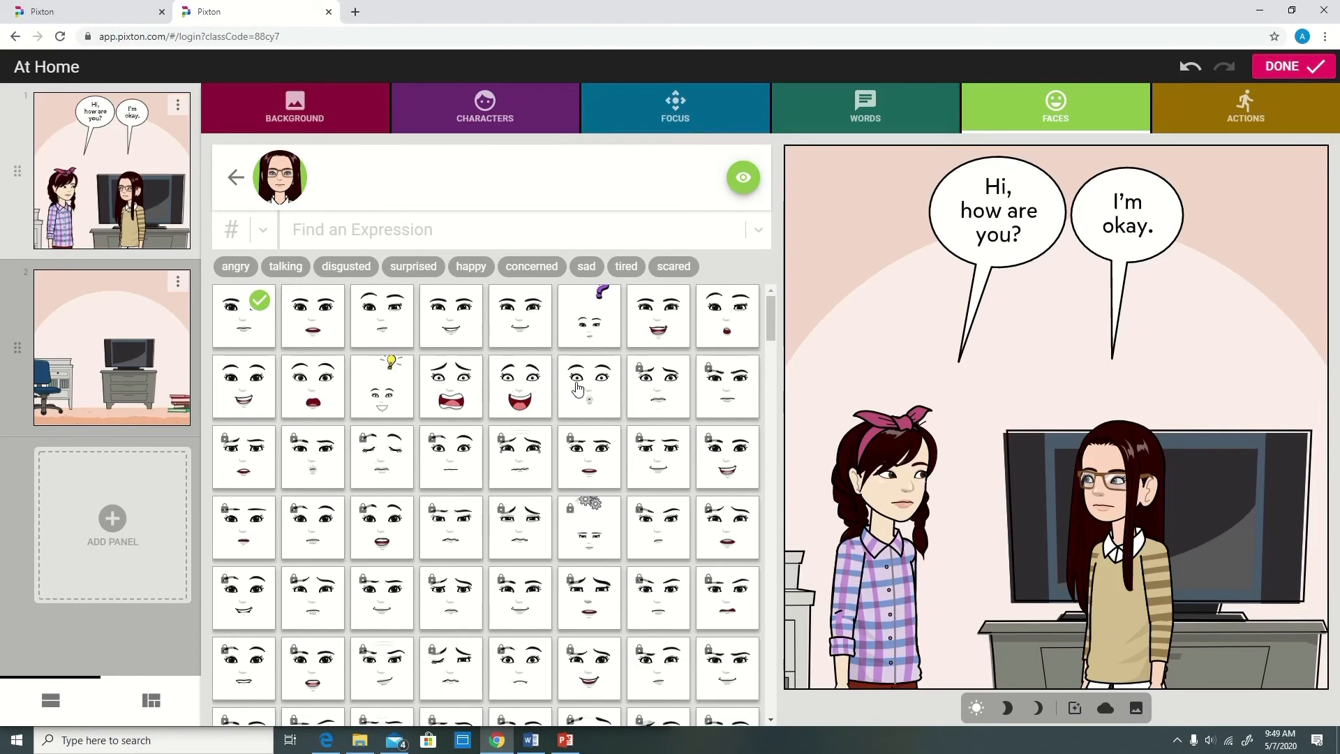
# Step: Give the glasses girl an open-mouthed face and the bow-wearing girl a smiling face
pyautogui.click(318, 321)
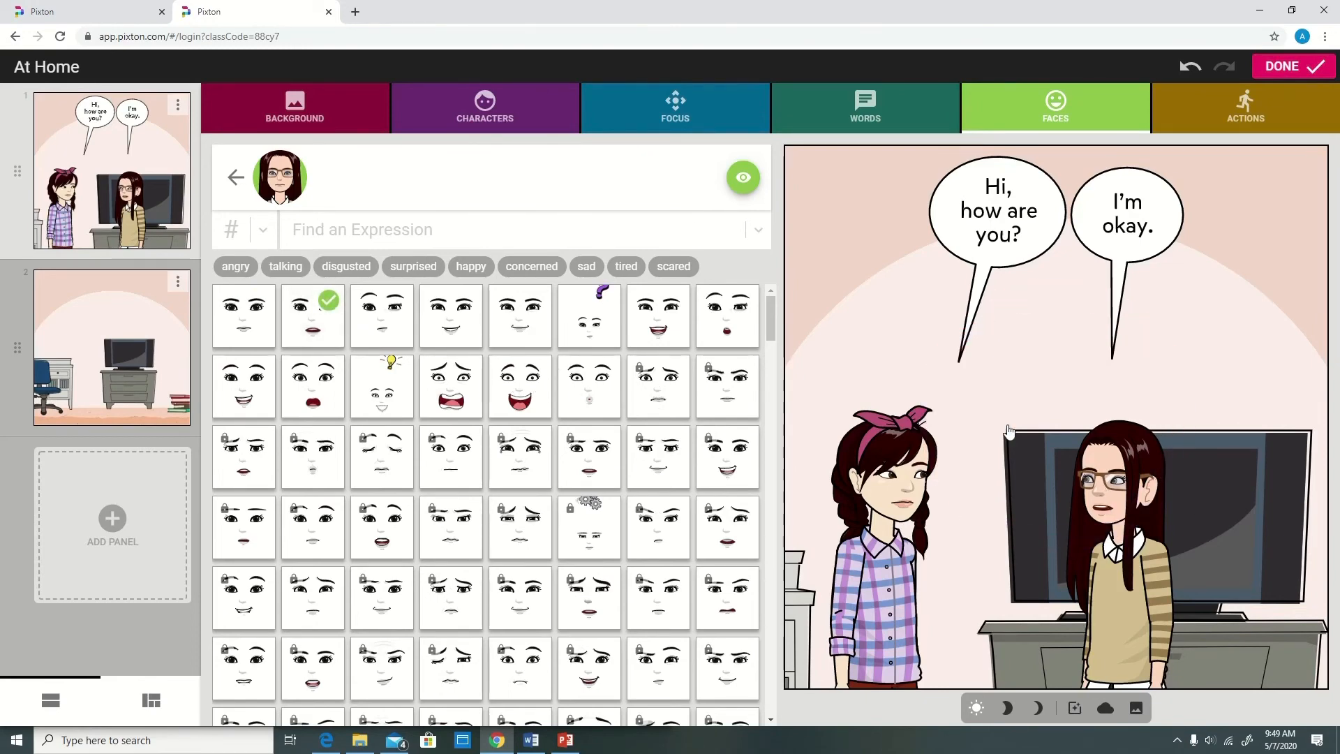
pyautogui.click(236, 177)
pyautogui.click(597, 180)
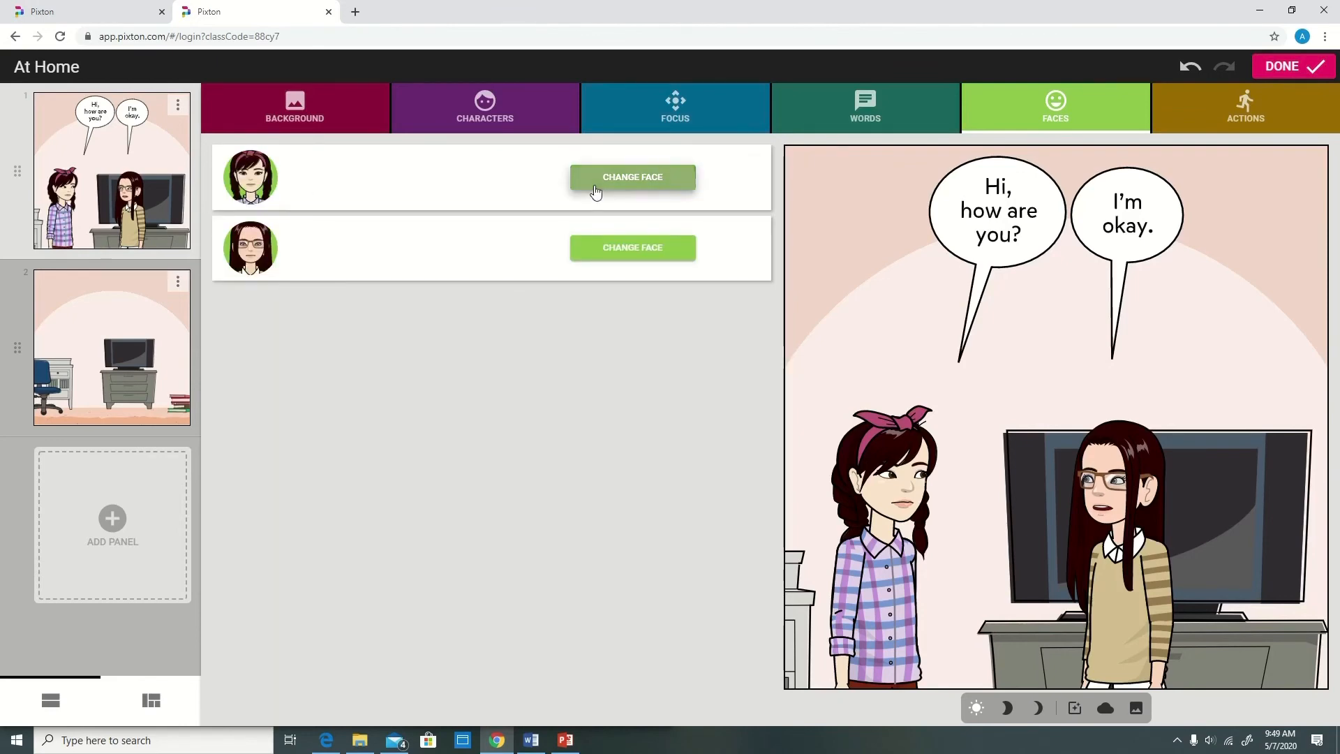
pyautogui.click(268, 397)
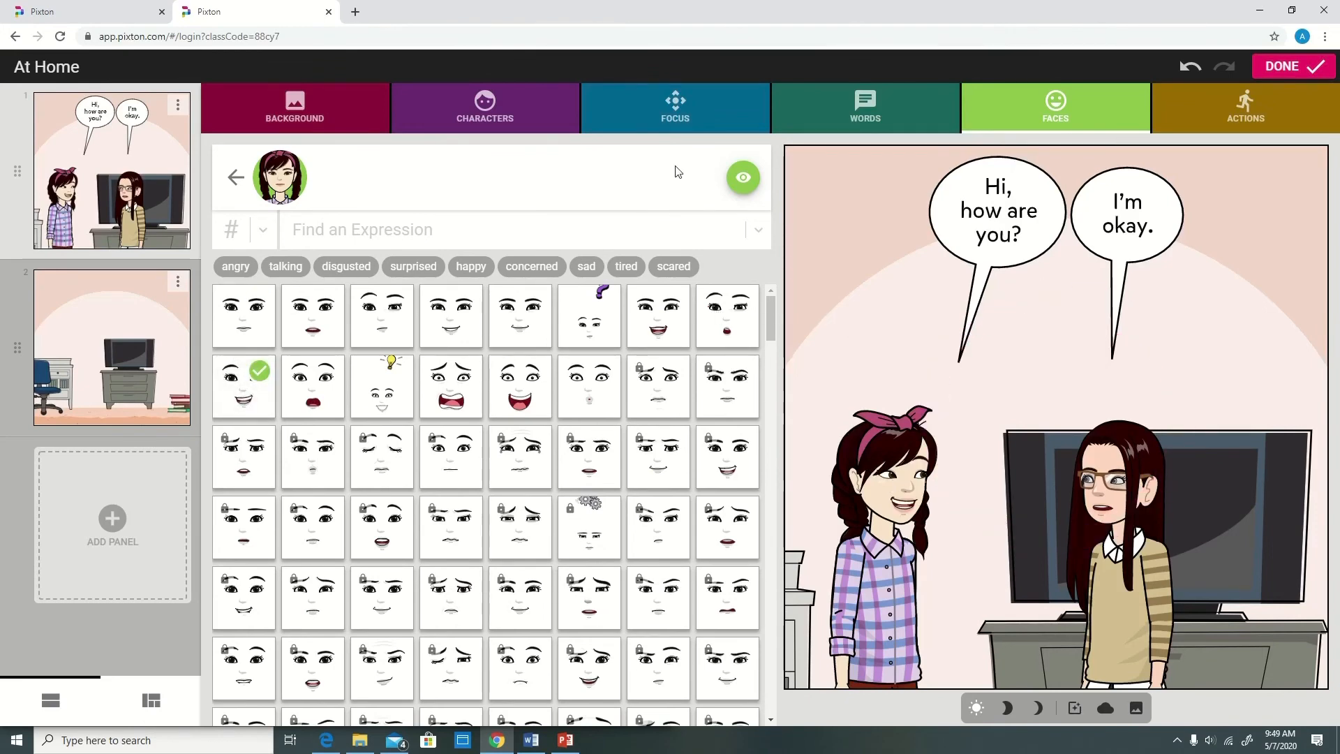
pyautogui.click(236, 177)
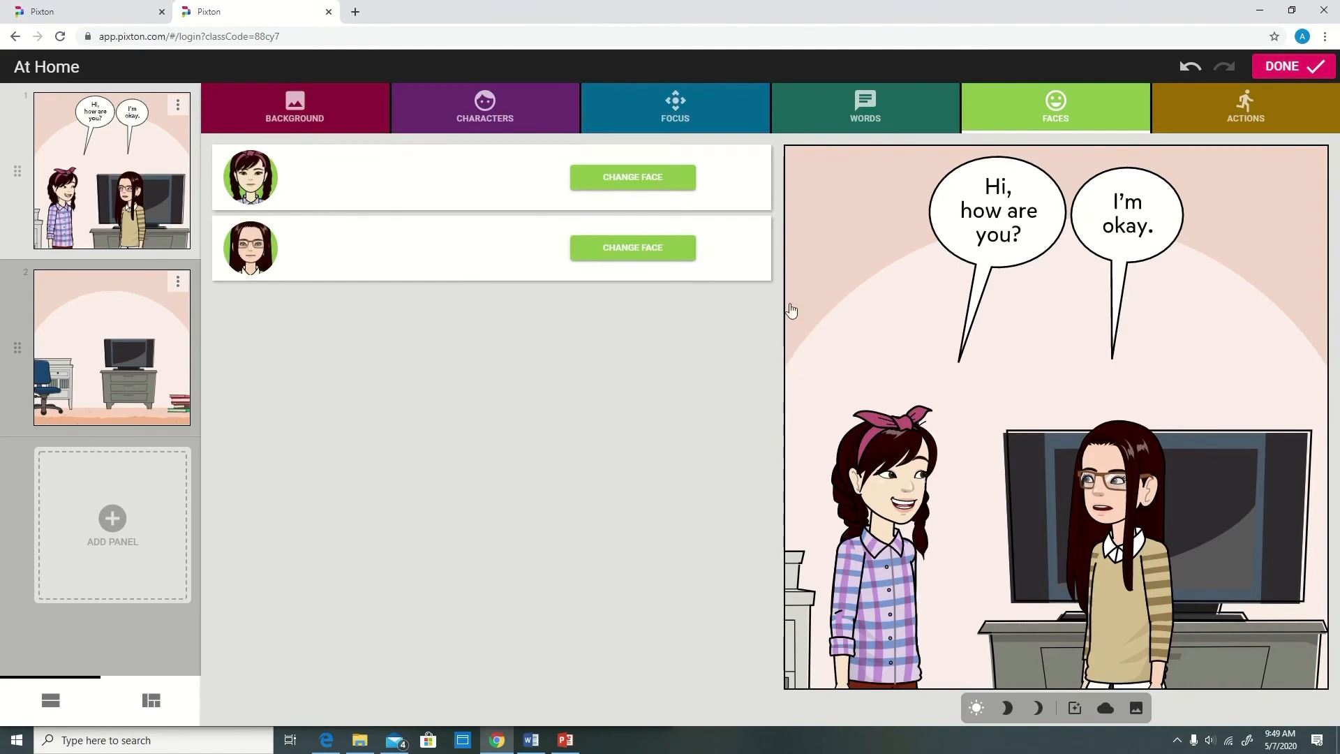
pyautogui.click(1215, 108)
# Step: Try arms-out and gesturing poses on the bow-wearing girl and flip her to face the other way
pyautogui.click(632, 177)
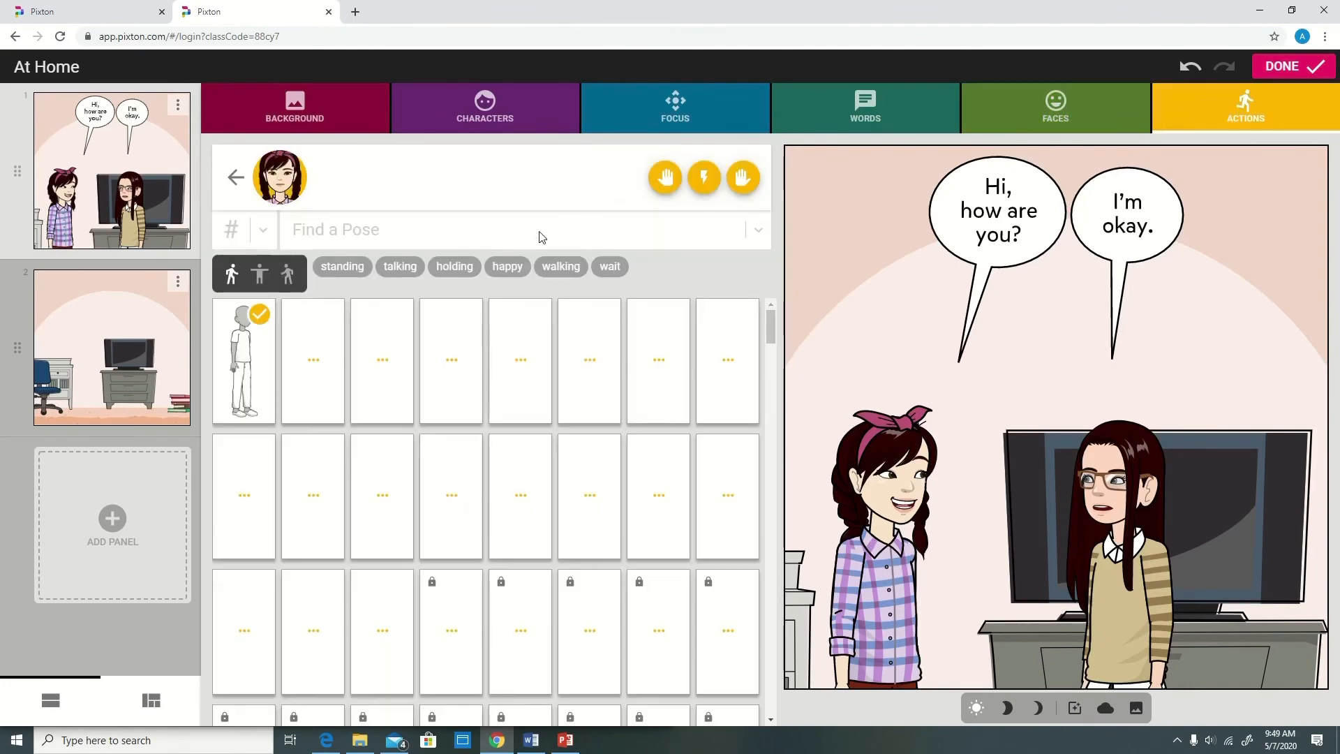
pyautogui.scroll(-1, 415, 490)
pyautogui.click(592, 407)
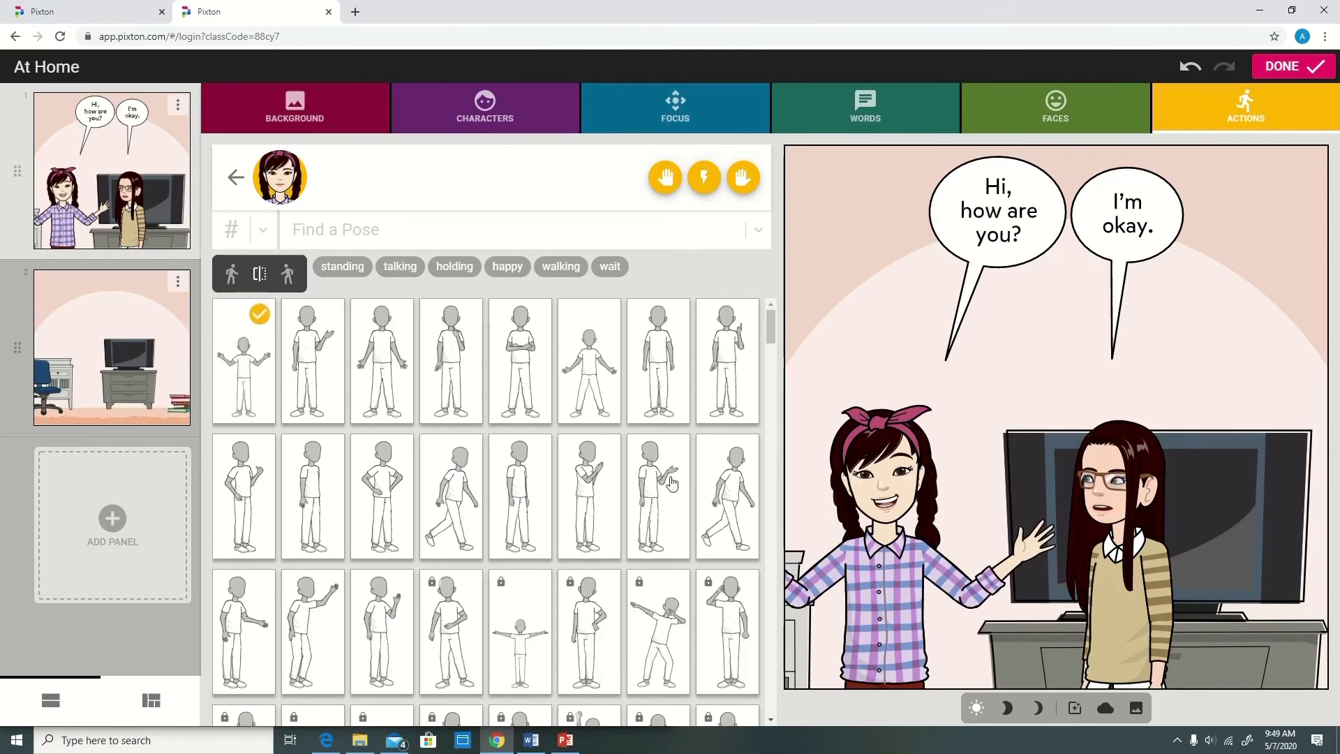
pyautogui.click(678, 478)
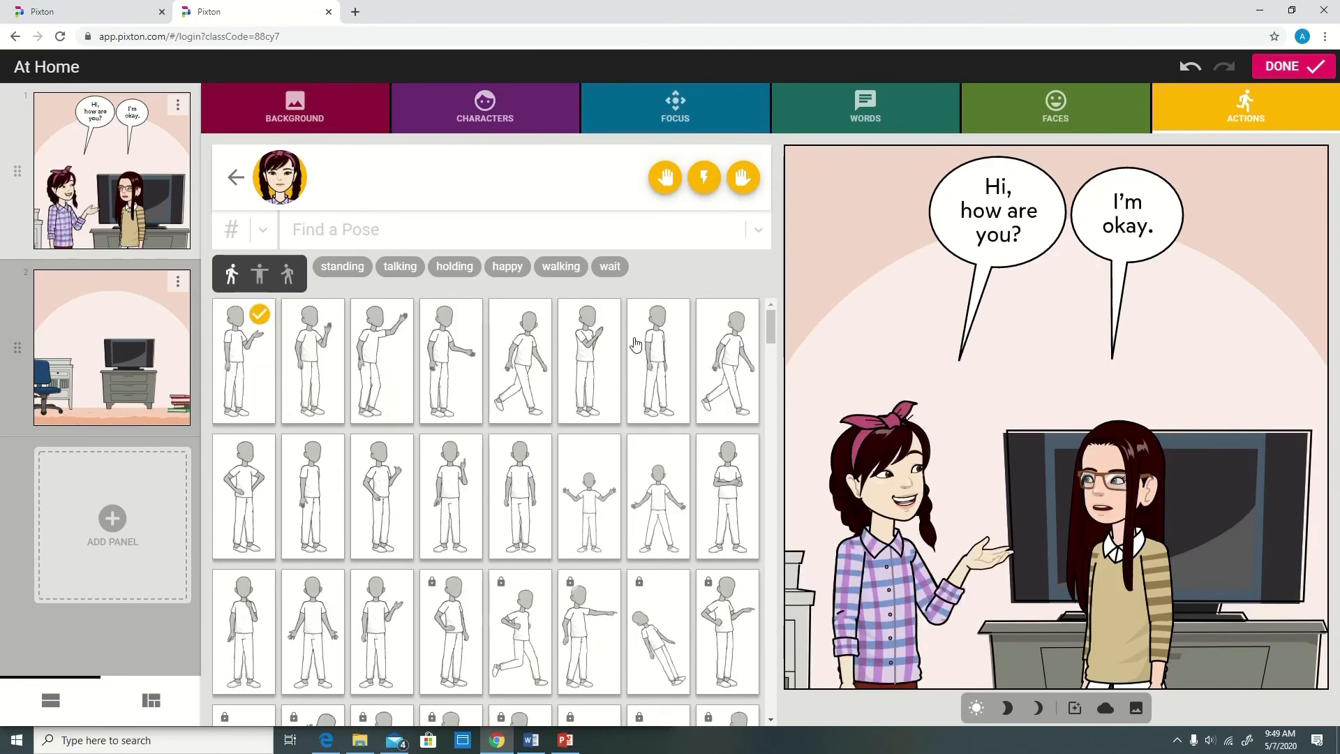
pyautogui.click(235, 276)
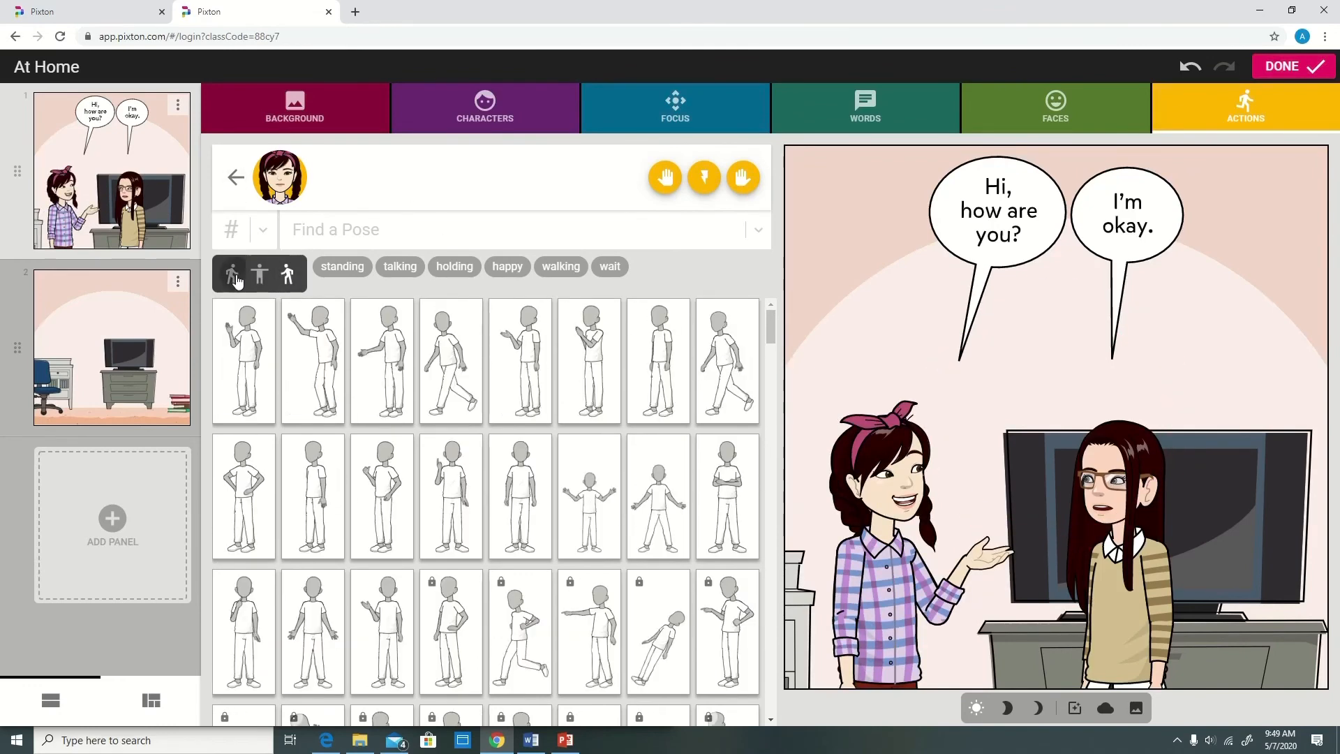
pyautogui.click(236, 177)
# Step: Browse held objects and surrounding effects for the bow-wearing girl without adding any
pyautogui.click(632, 182)
pyautogui.click(742, 180)
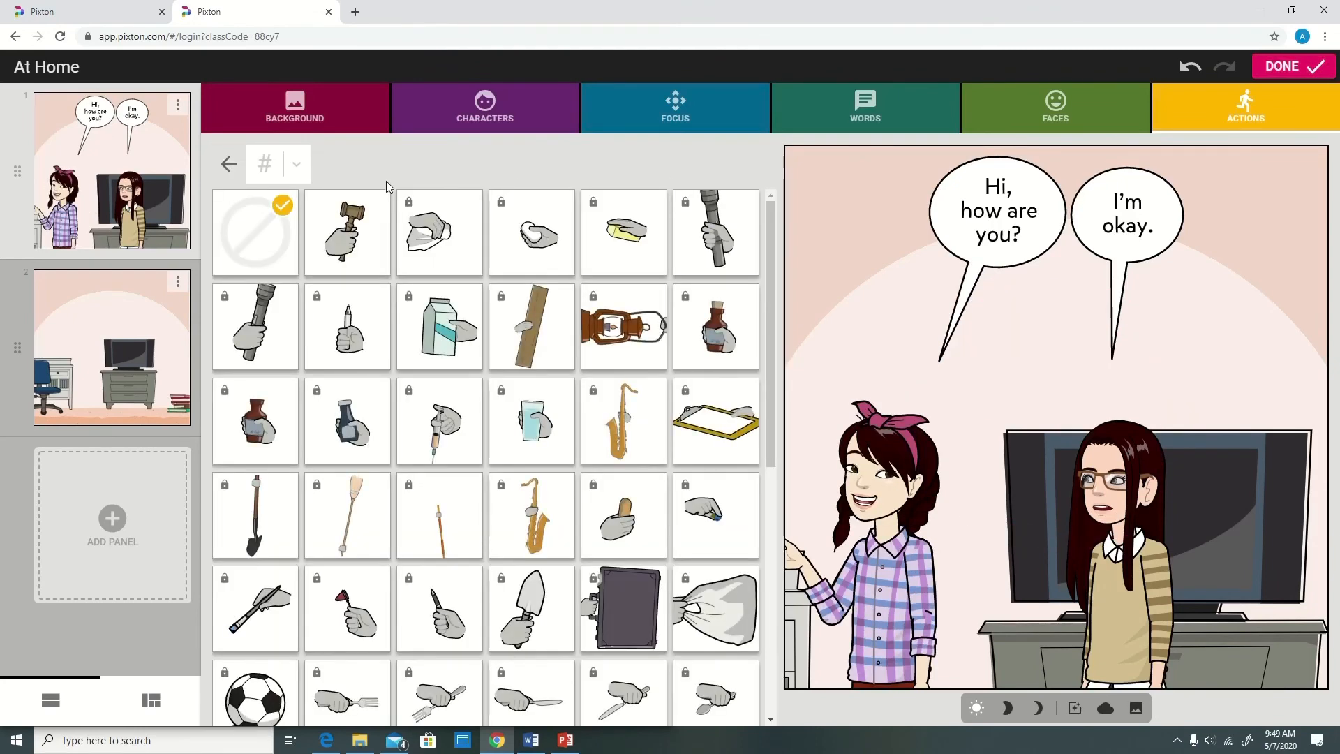
pyautogui.click(228, 166)
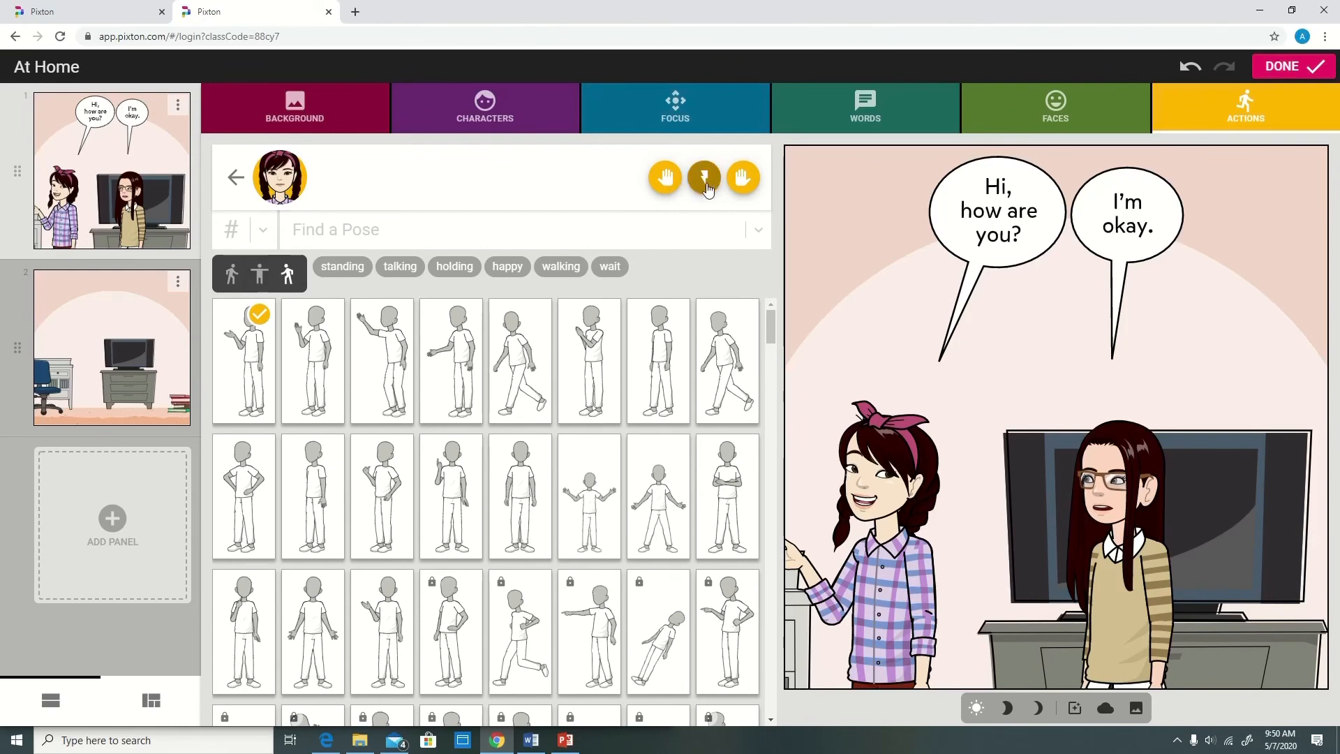
pyautogui.click(704, 180)
pyautogui.click(228, 165)
pyautogui.click(663, 179)
pyautogui.click(228, 166)
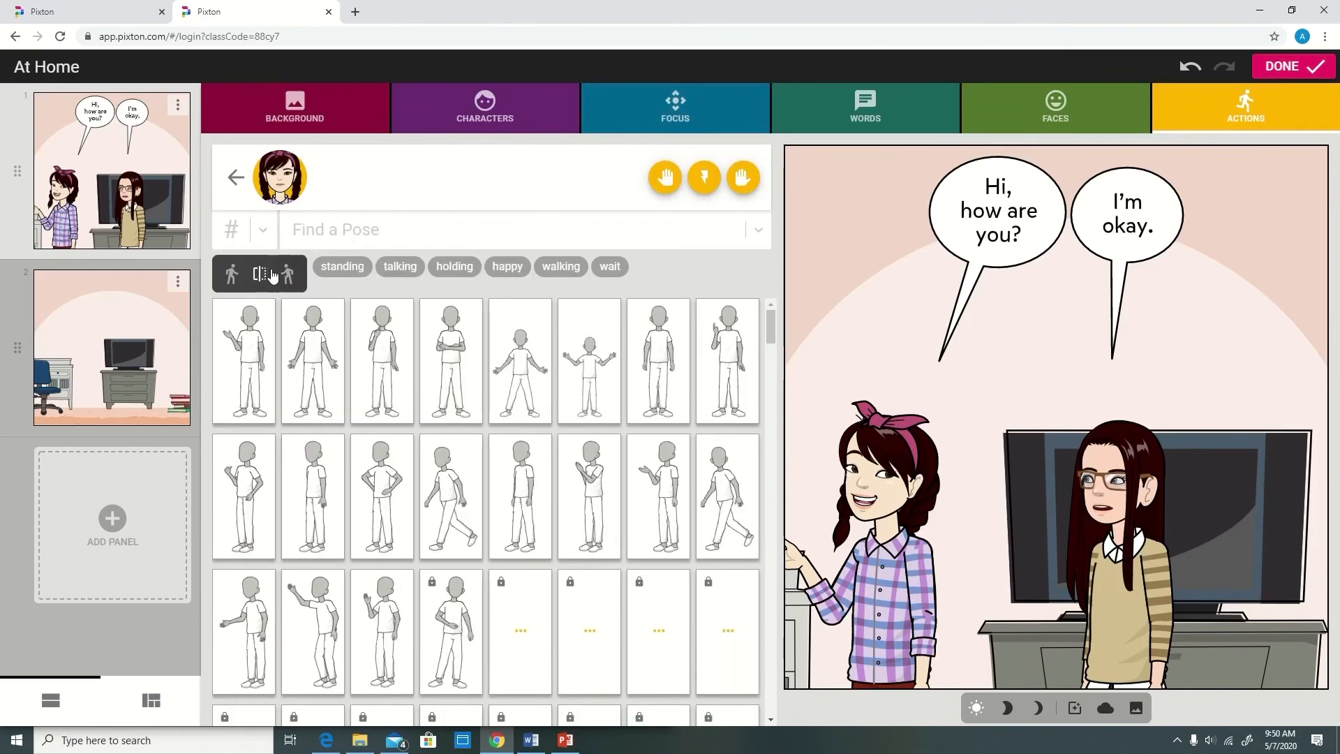
# Step: View the poses from another angle and give the bow-wearing girl a raised waving arm
pyautogui.click(229, 276)
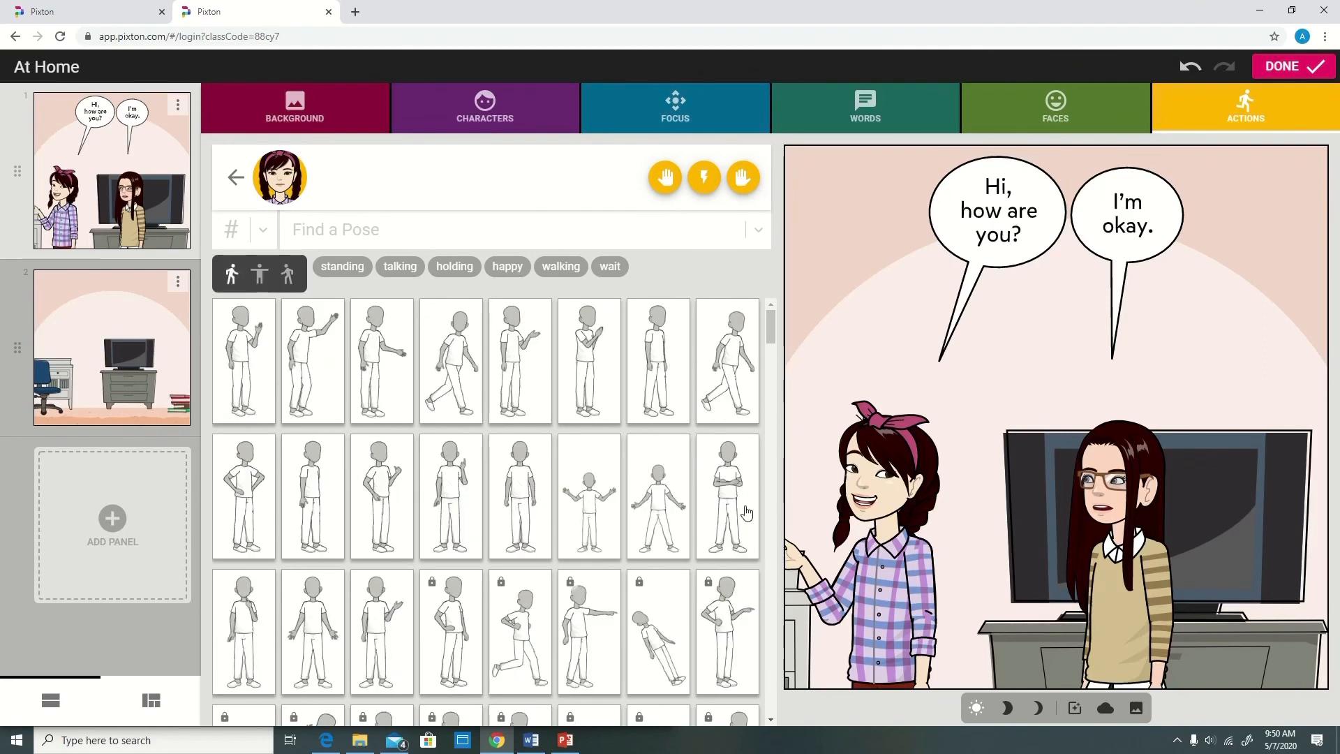
pyautogui.click(475, 500)
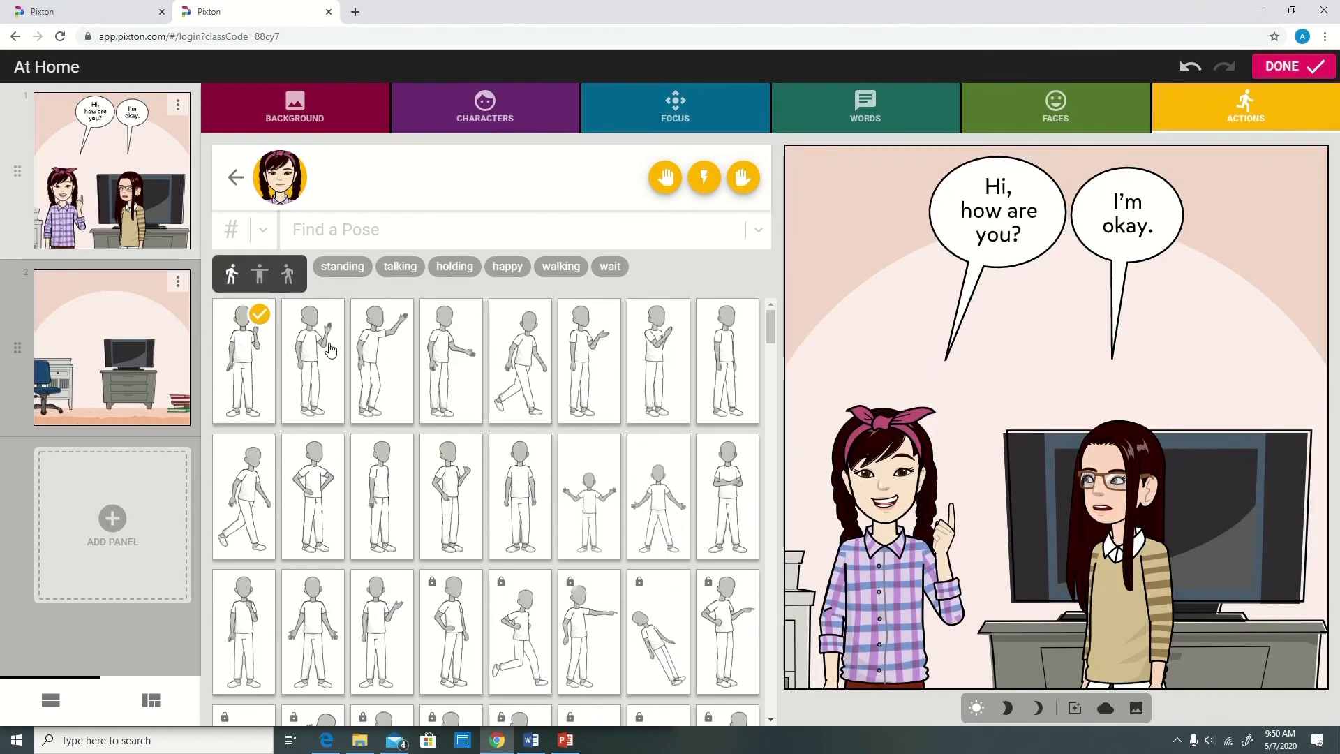
pyautogui.click(330, 350)
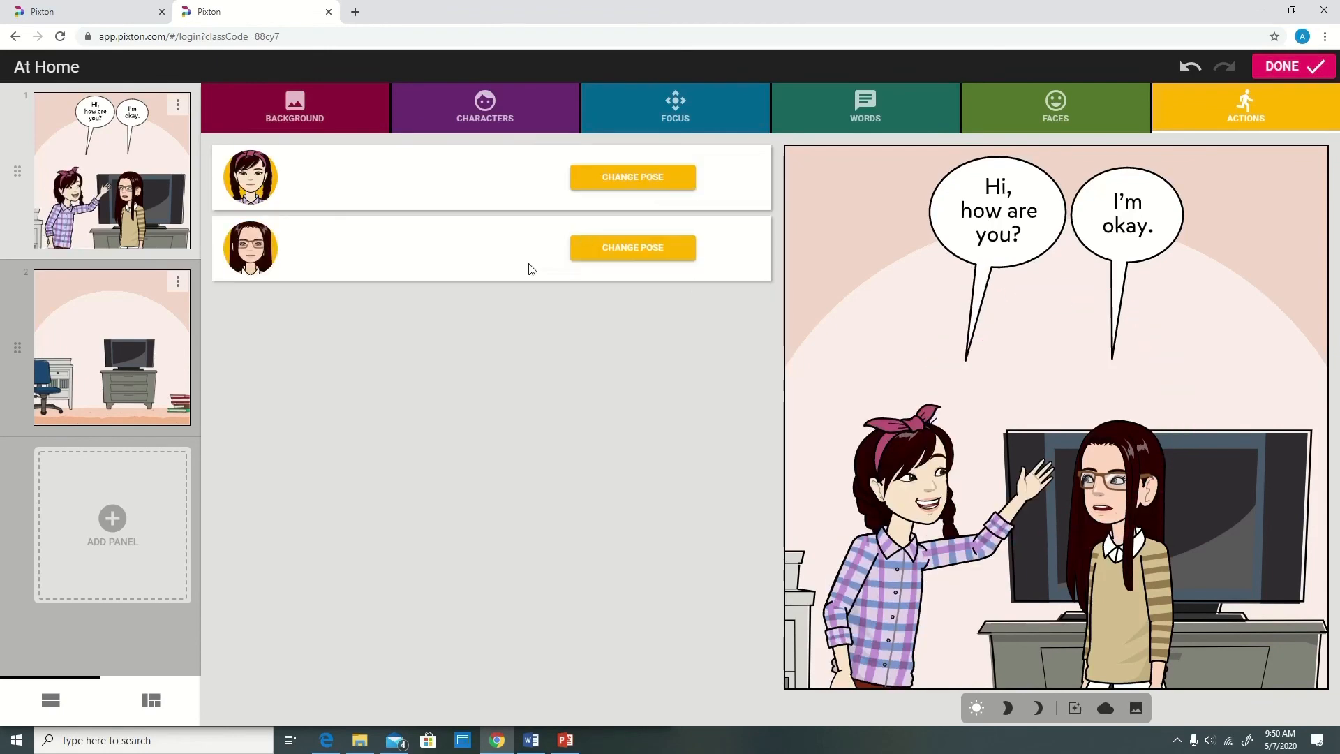
# Step: Give the glasses girl an open-handed, palm-up gesture
pyautogui.click(590, 256)
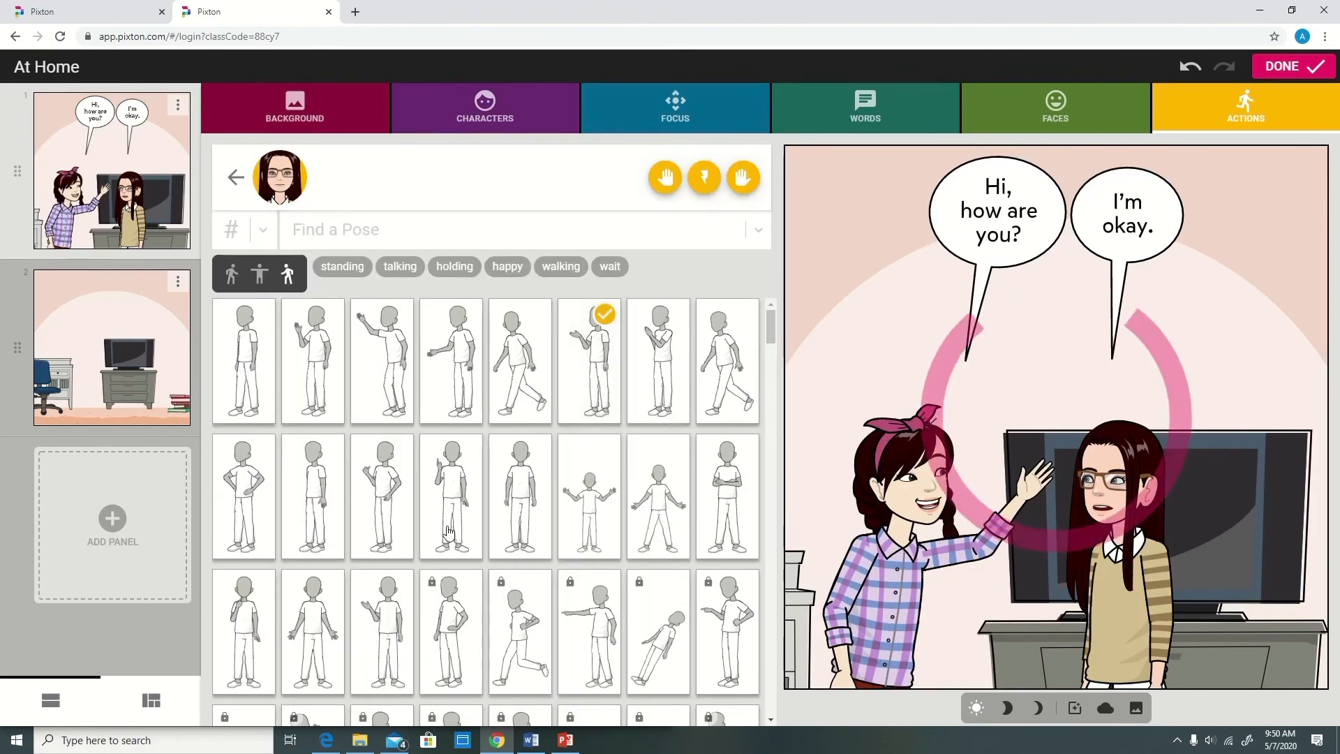
pyautogui.scroll(-2, 544, 558)
pyautogui.scroll(2, 589, 543)
pyautogui.click(236, 178)
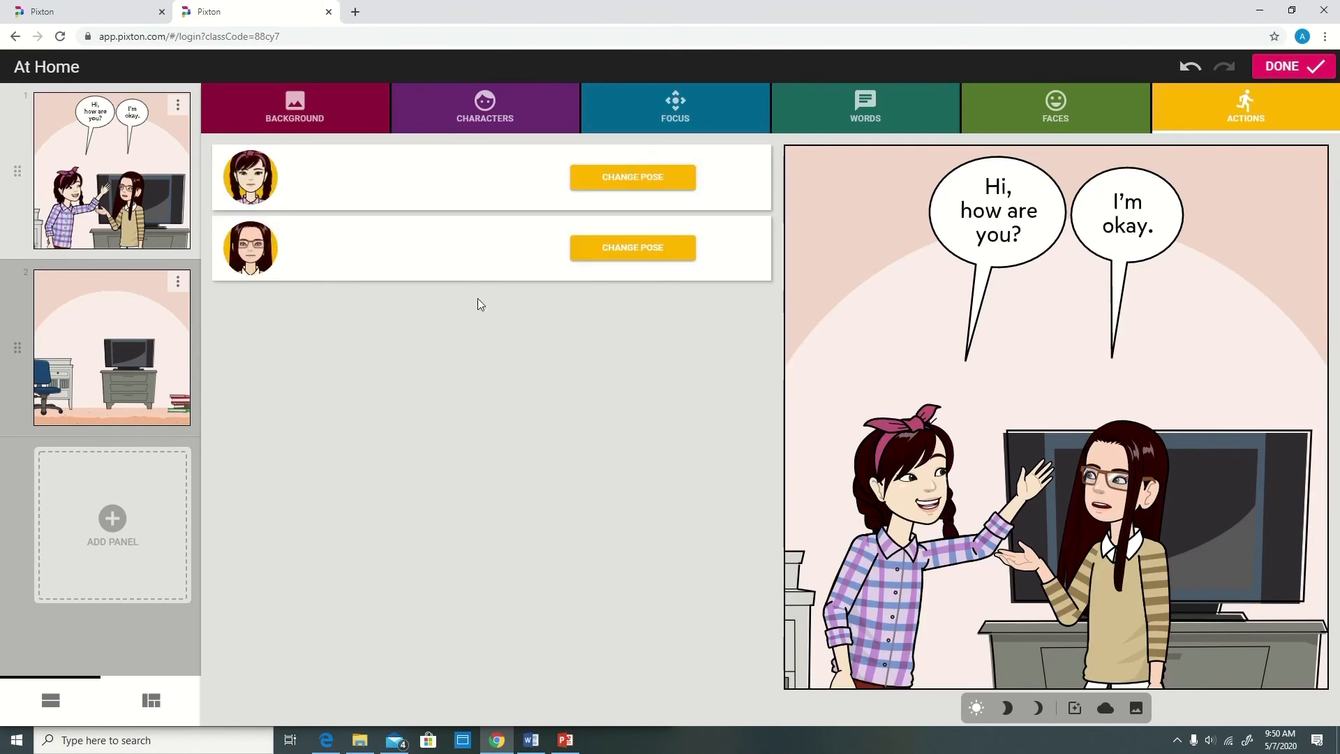
pyautogui.click(308, 118)
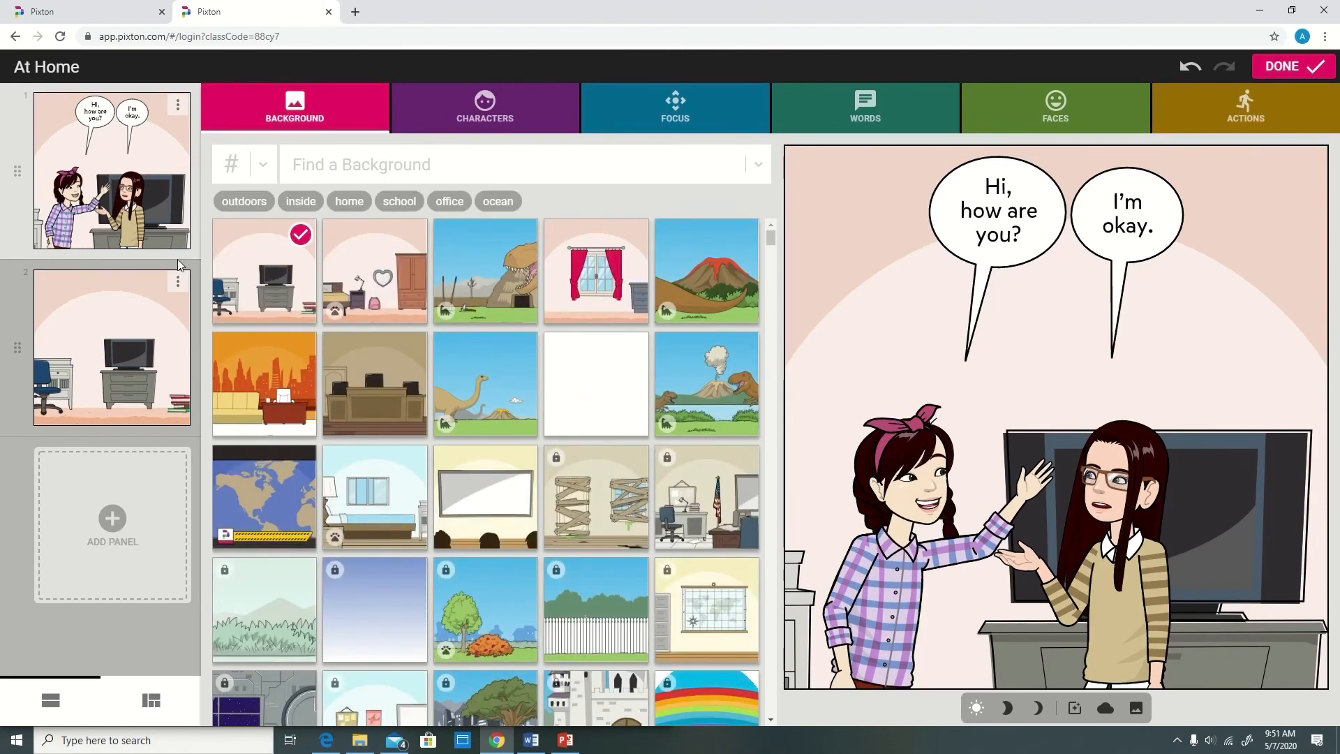
# Step: Duplicate panel 1 as a new panel framed as a wider Focus C room shot
pyautogui.click(178, 105)
pyautogui.click(269, 169)
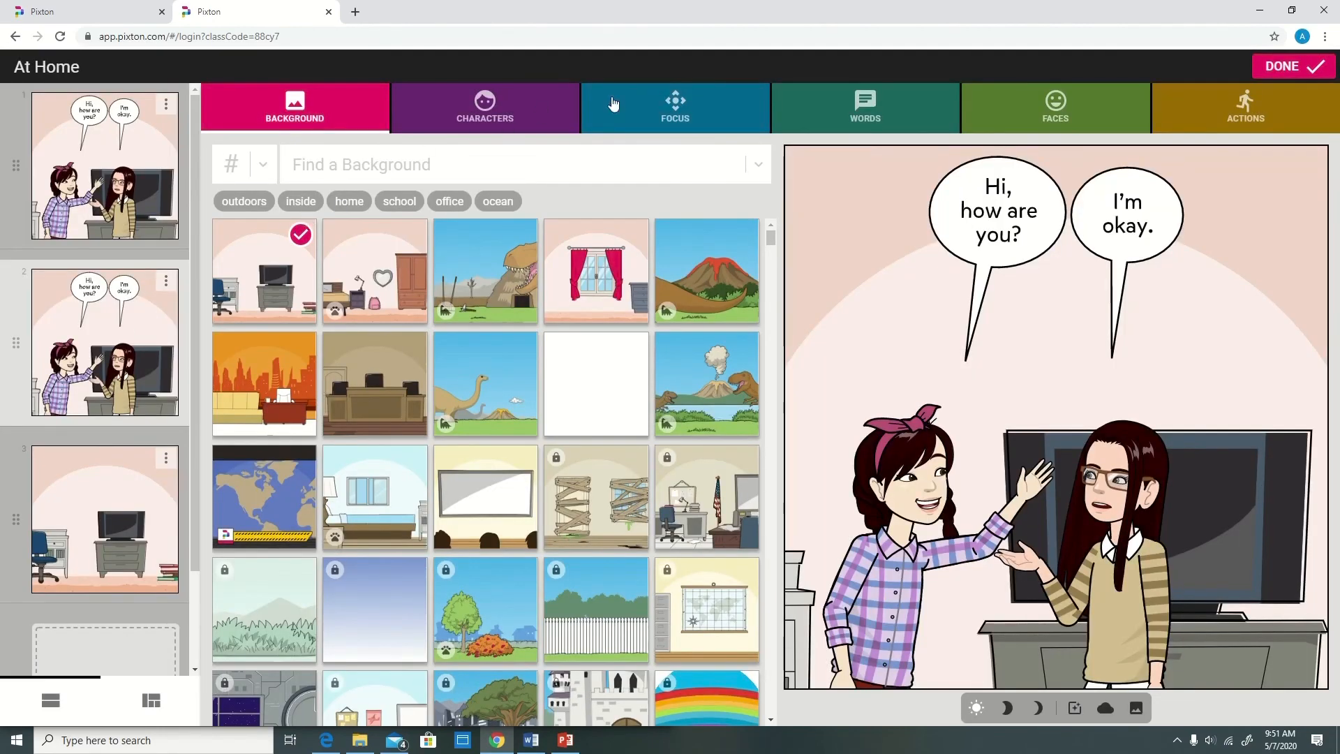
pyautogui.click(703, 114)
pyautogui.click(489, 203)
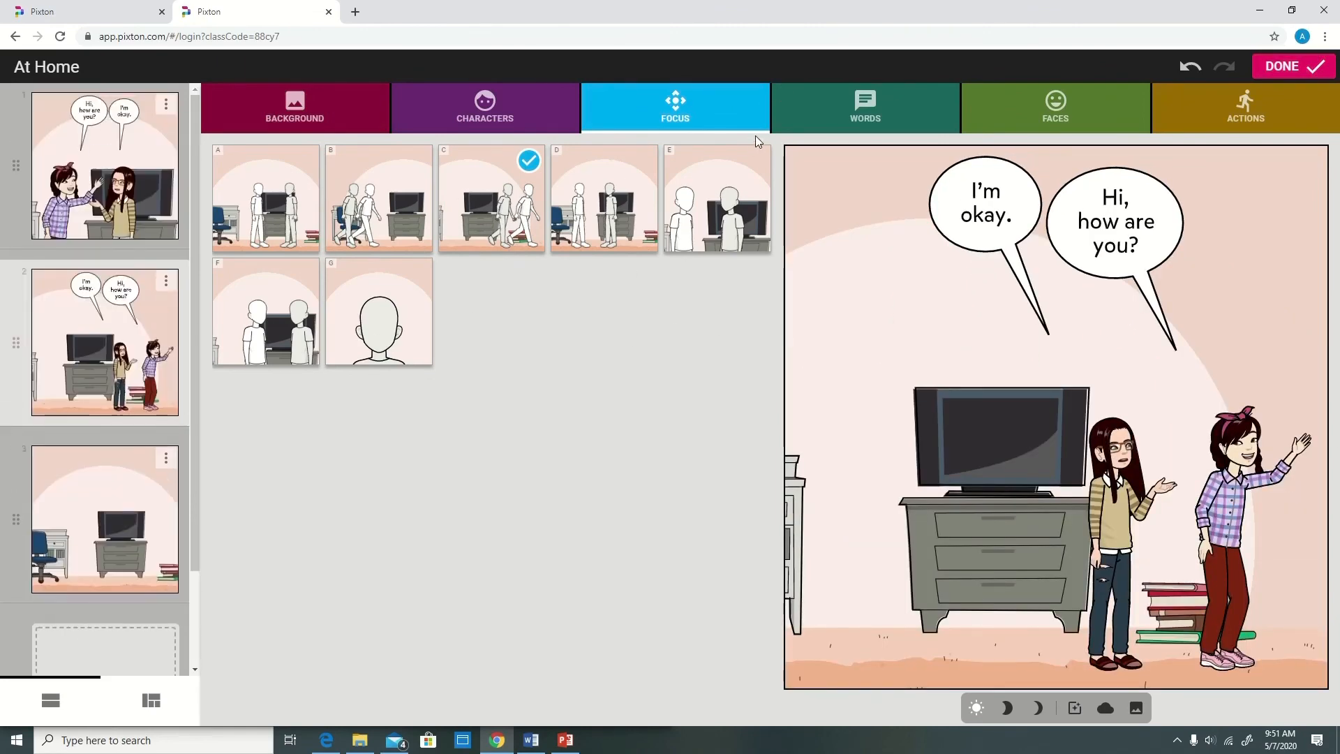
# Step: Check the new panel's words, then click DONE to save the comic to My Comics
pyautogui.click(866, 106)
pyautogui.click(294, 108)
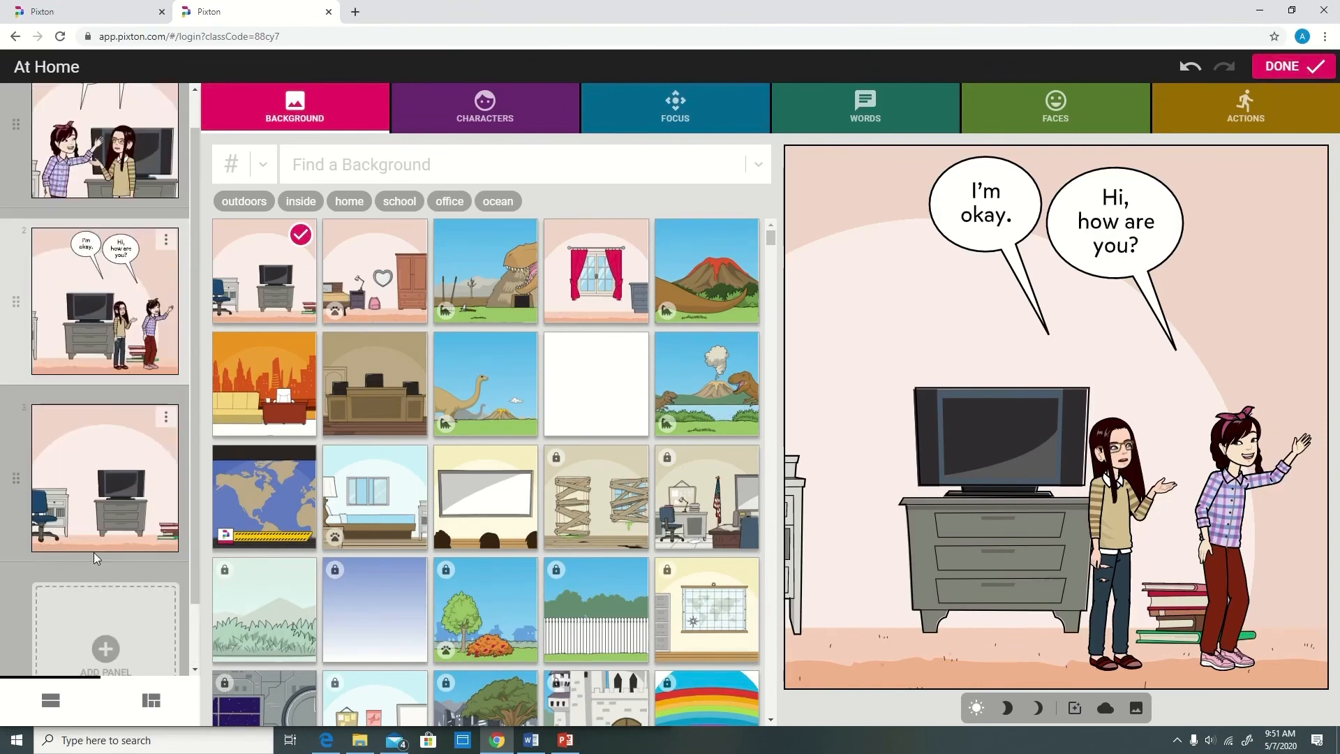
pyautogui.click(1300, 67)
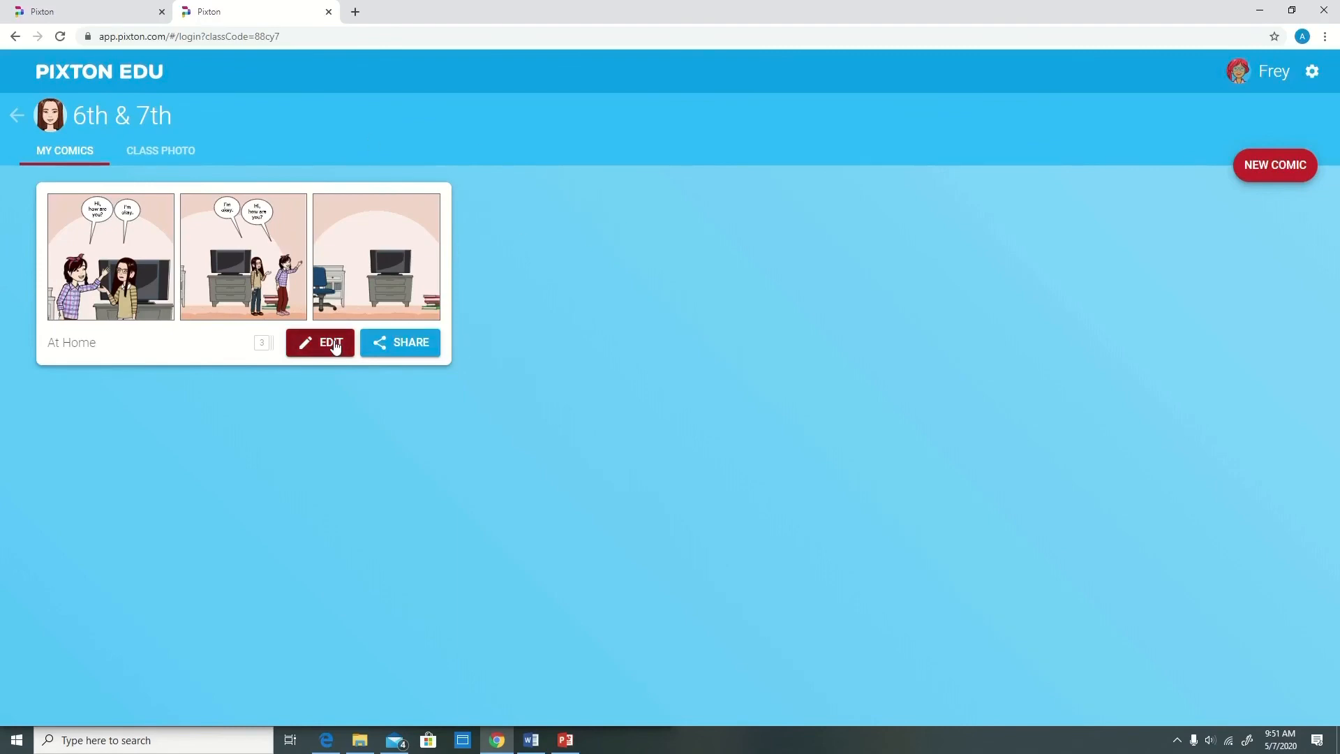
pyautogui.click(377, 343)
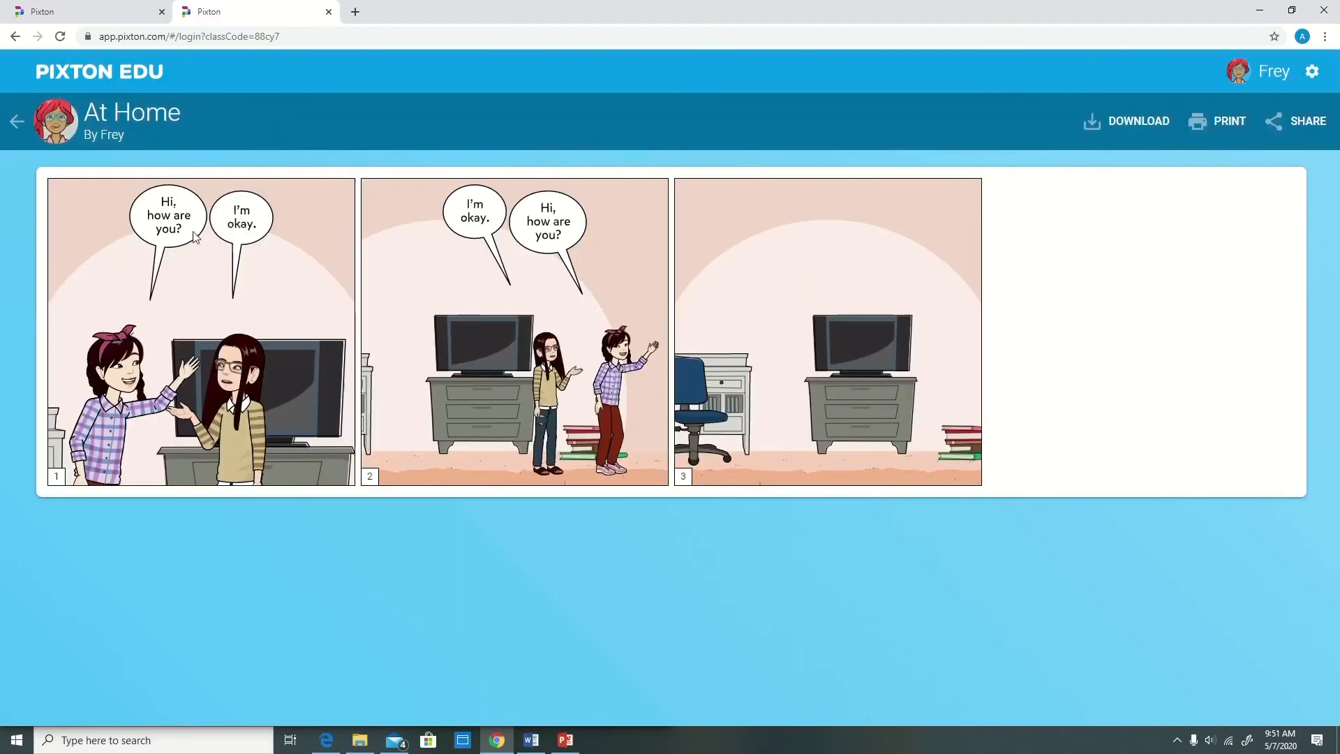
pyautogui.click(1089, 130)
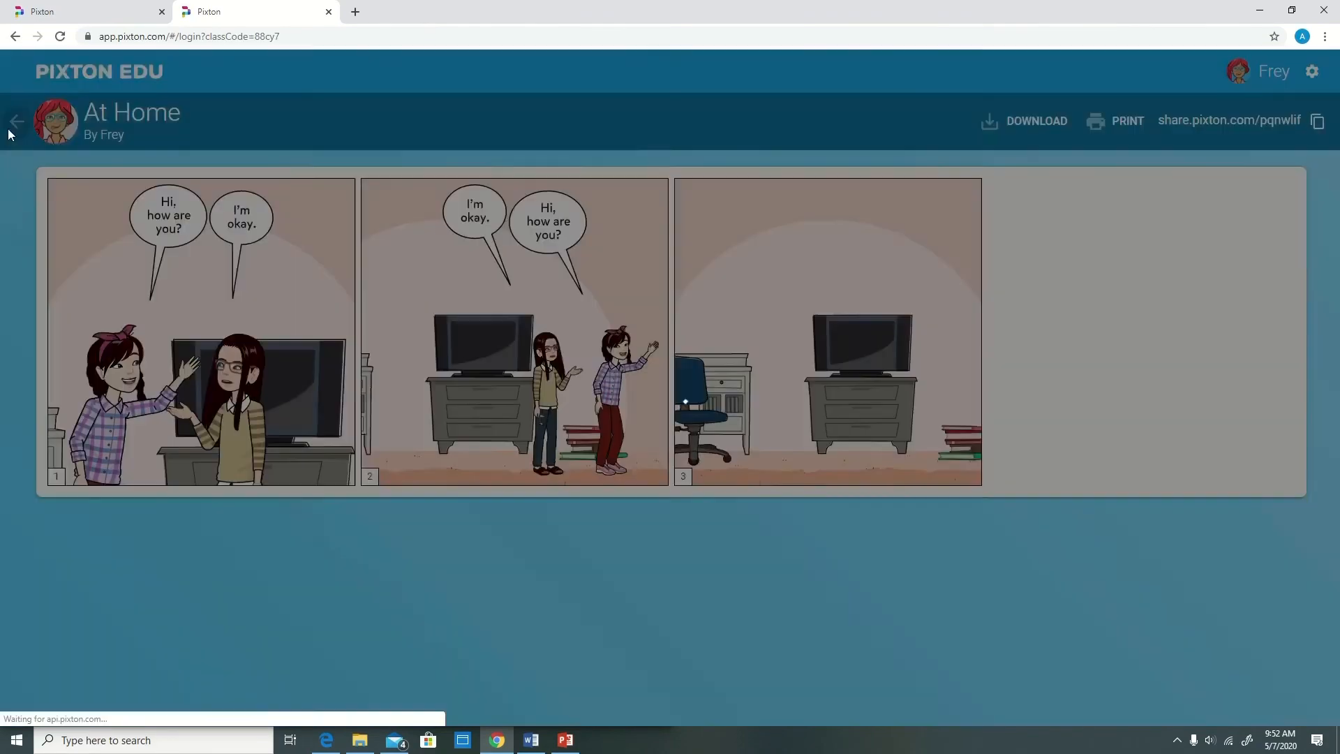
pyautogui.click(14, 118)
pyautogui.click(15, 115)
pyautogui.click(185, 354)
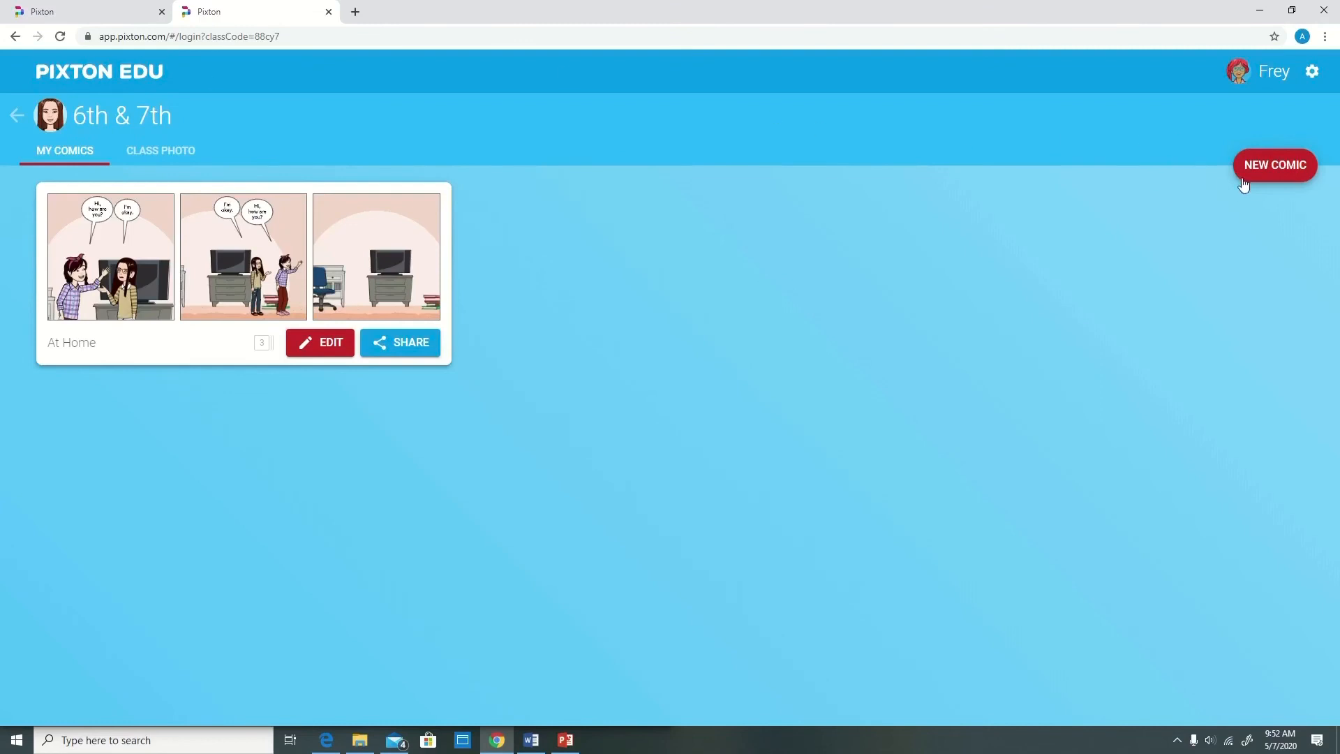